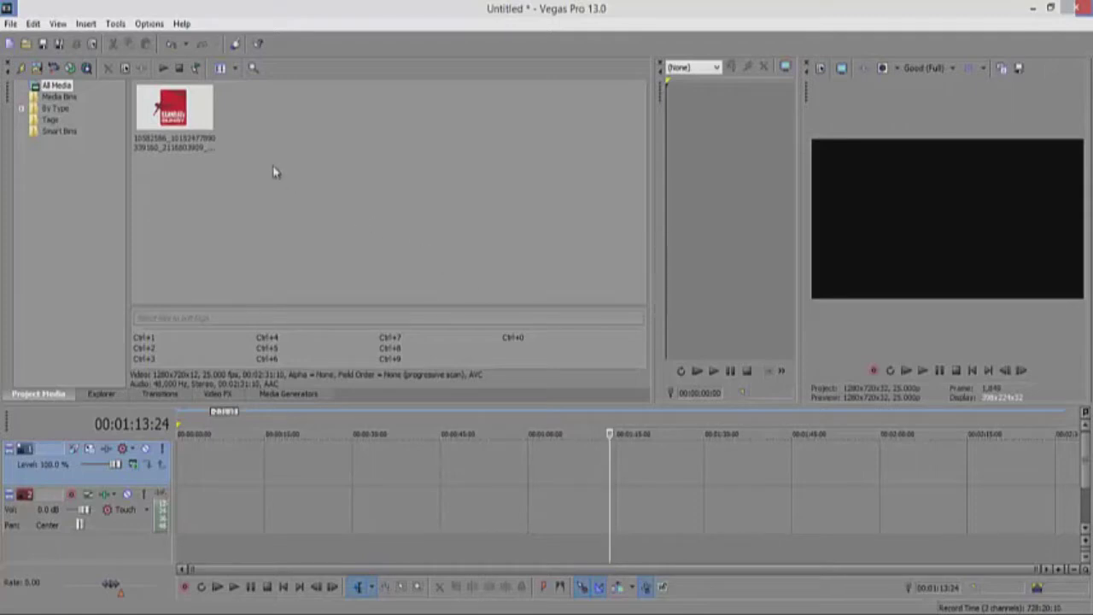
Step: Place the Kawarau Bungy clip from Project Media onto the timeline at the project start
drag(188, 115, 209, 193)
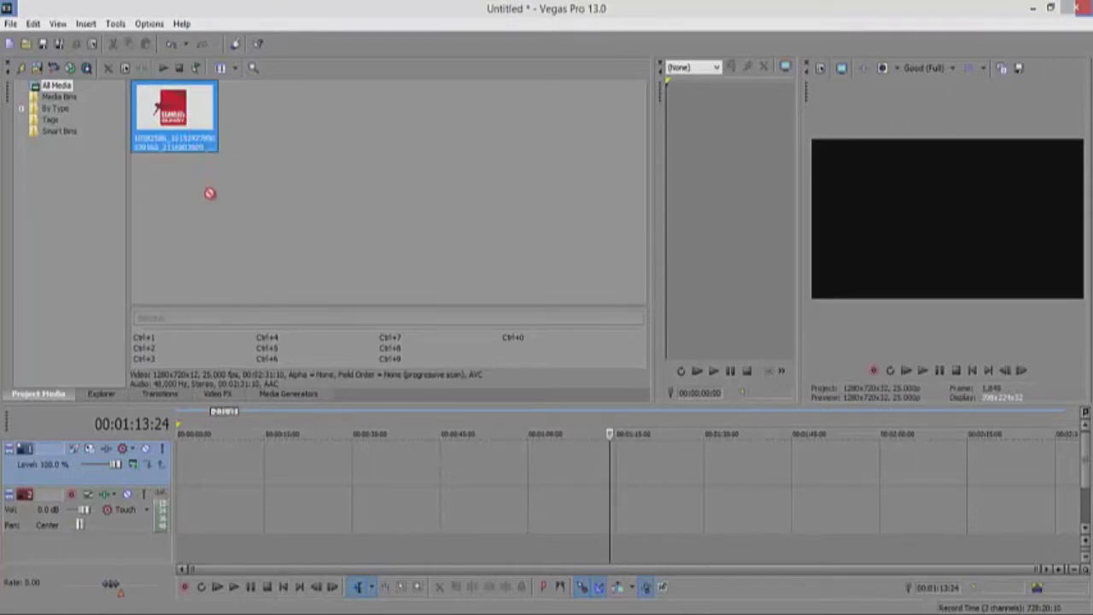
drag(200, 331, 181, 466)
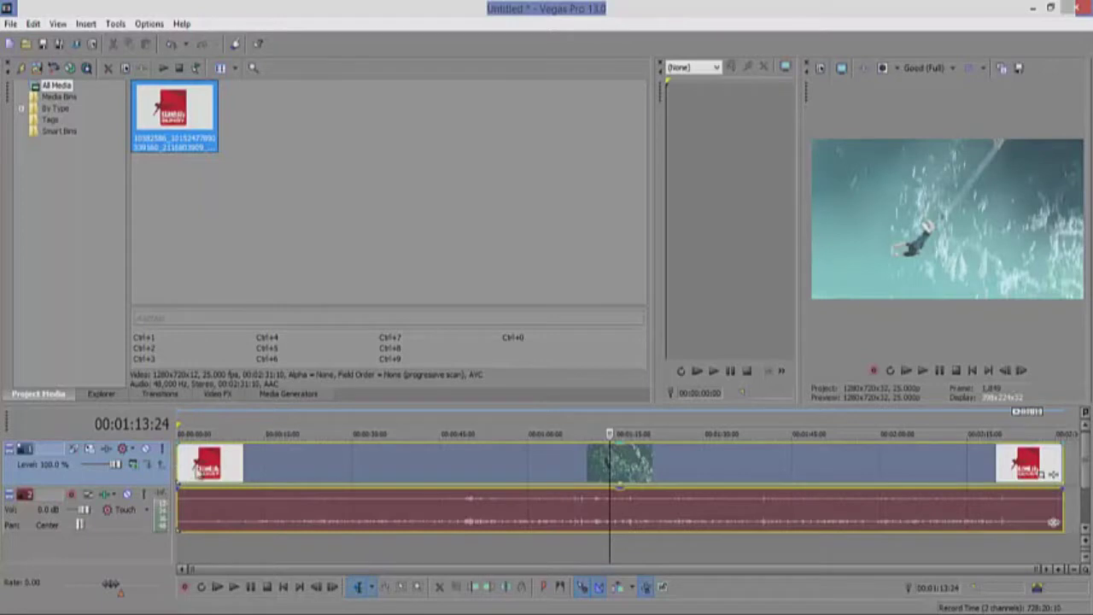
click(277, 532)
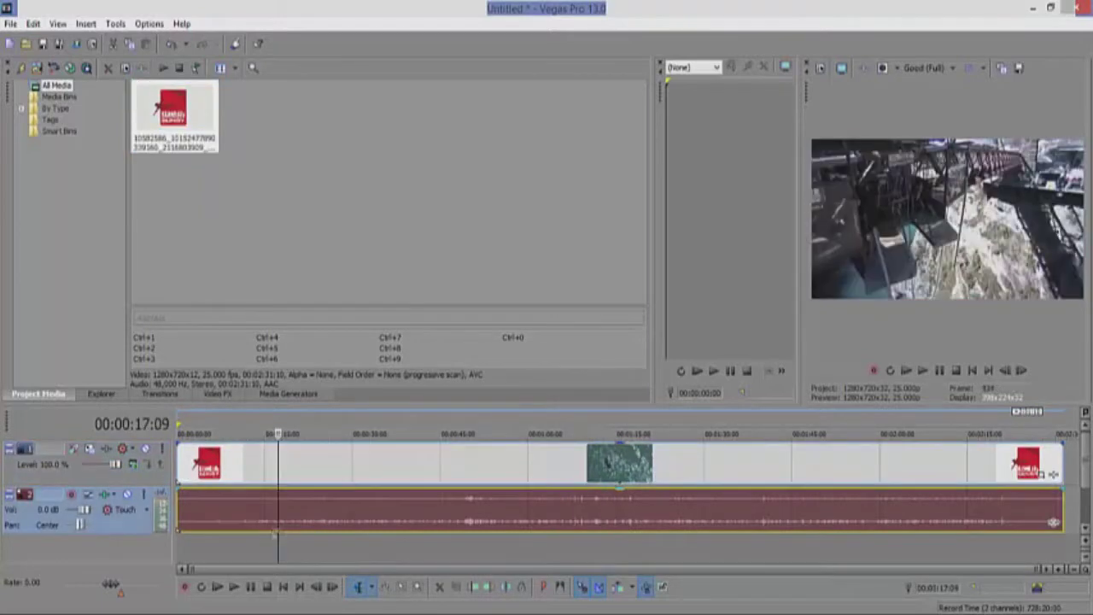
Step: Preview the clip from its Kawarau Bungy logo frame near the start, playing and pausing
click(228, 551)
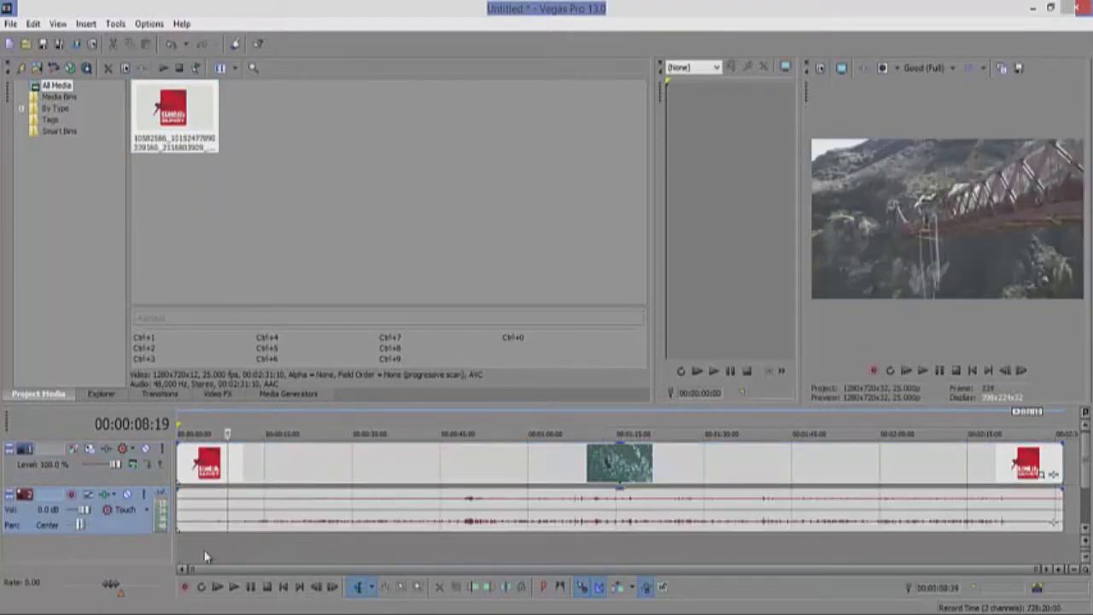
click(205, 556)
click(189, 555)
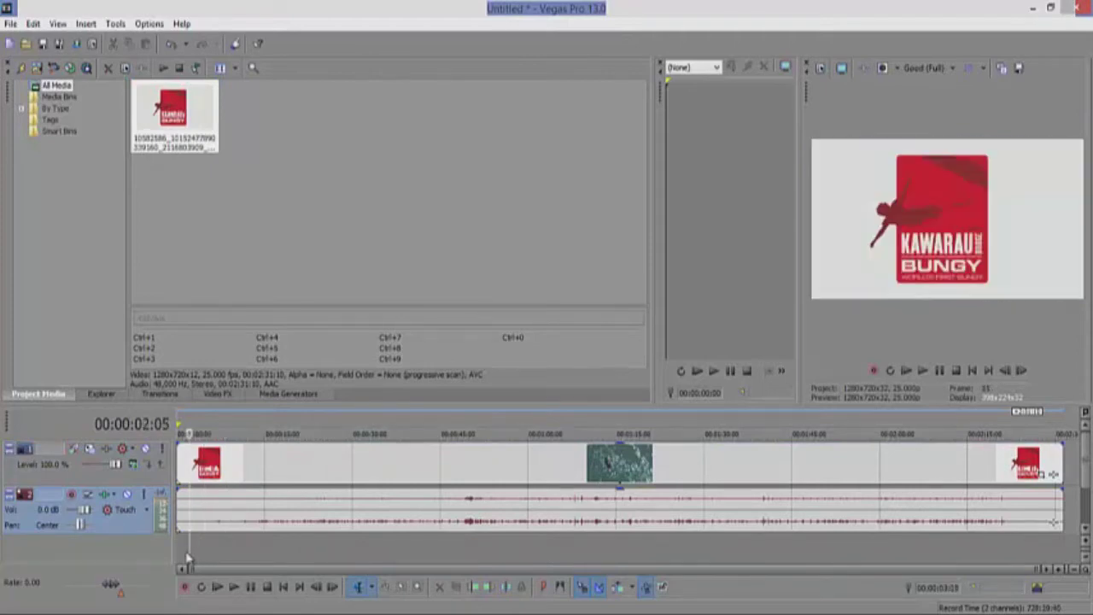
click(217, 587)
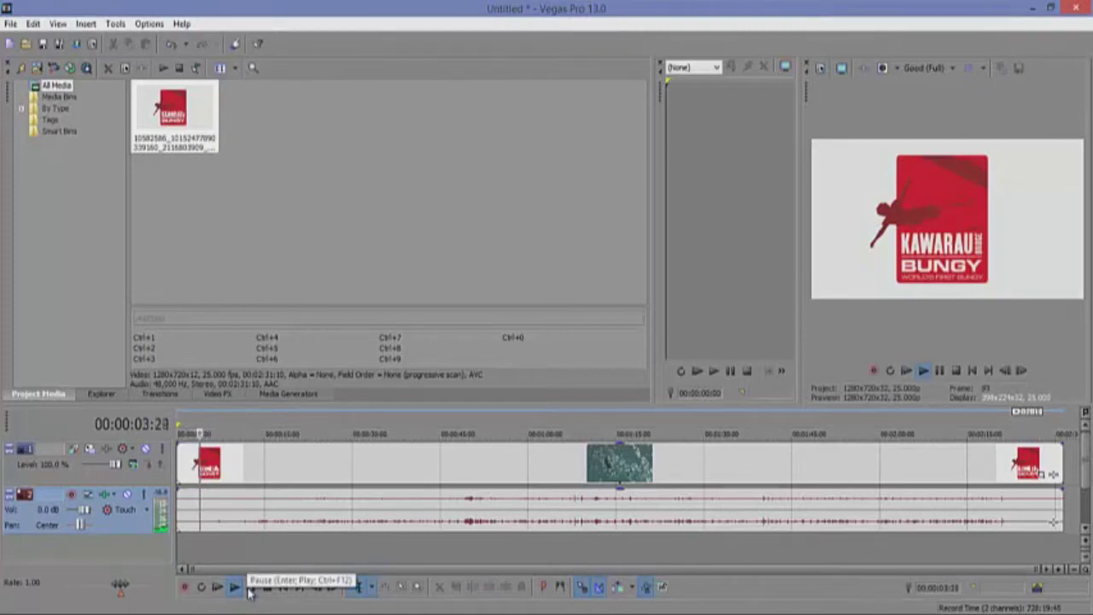
click(250, 588)
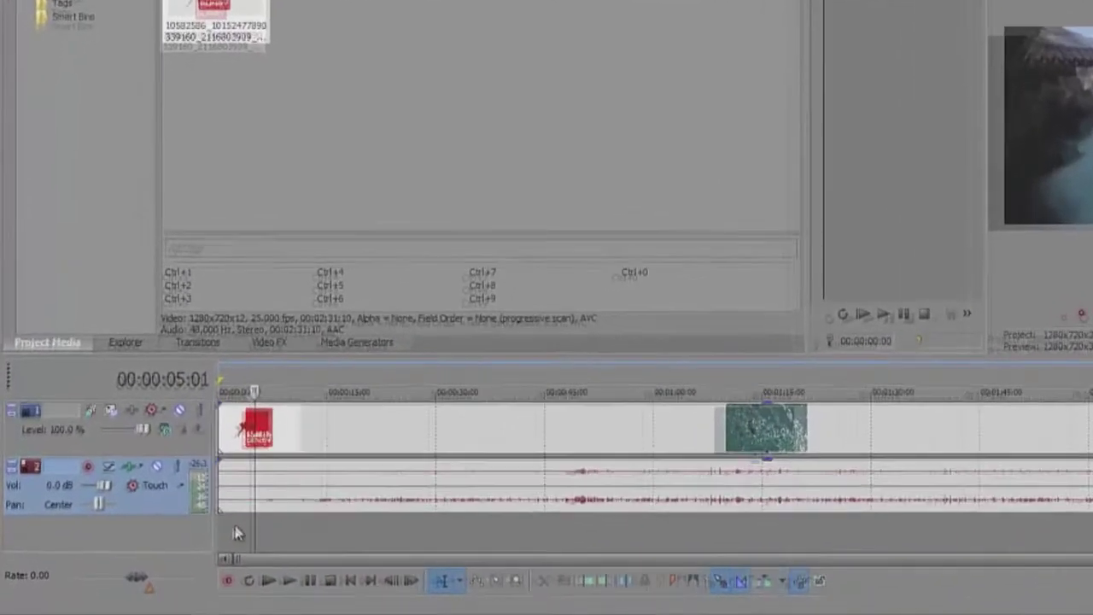
click(192, 549)
click(234, 587)
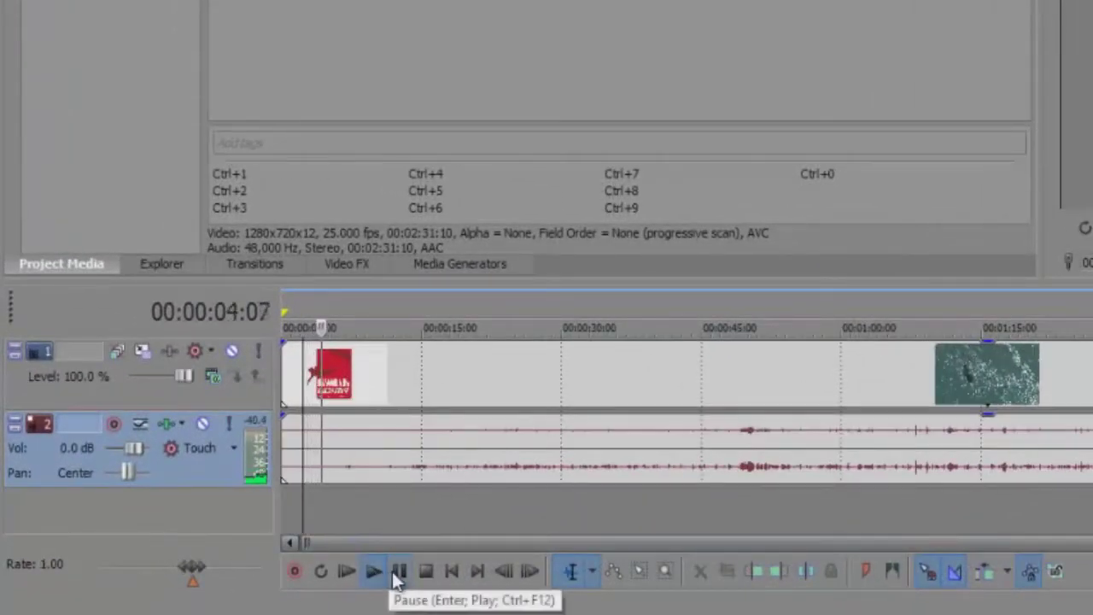
Step: Pause at about four seconds and split the clip right after the bungy logo intro
click(398, 574)
scroll(340, 490, up, 3)
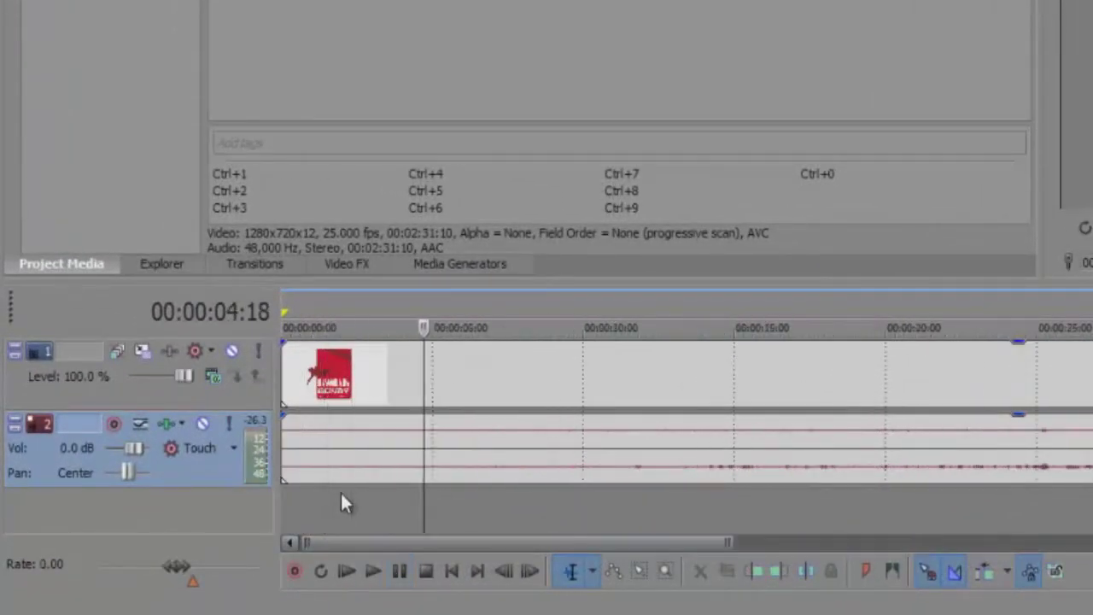
scroll(467, 486, down, 3)
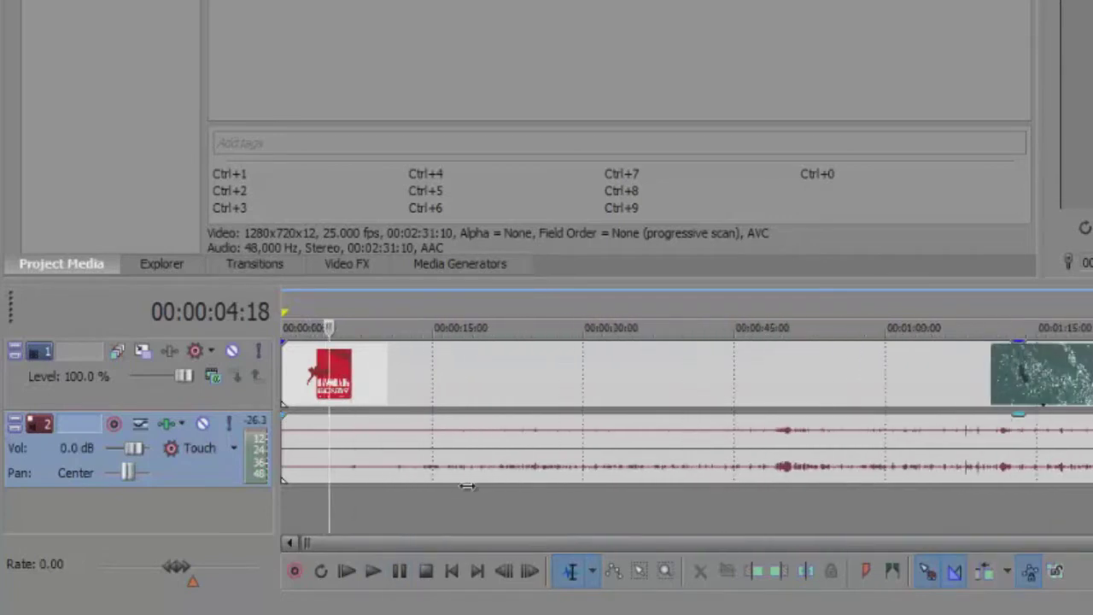
scroll(467, 486, up, 4)
key(s)
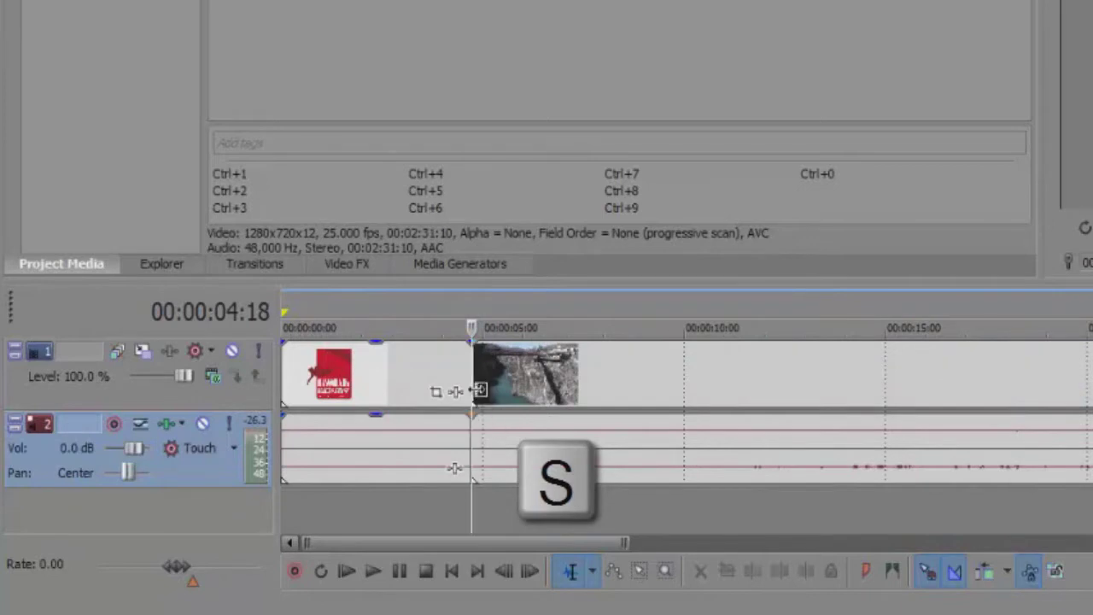
Step: Slide the landscape footage event later so it starts near 0:10, leaving a gap
click(448, 503)
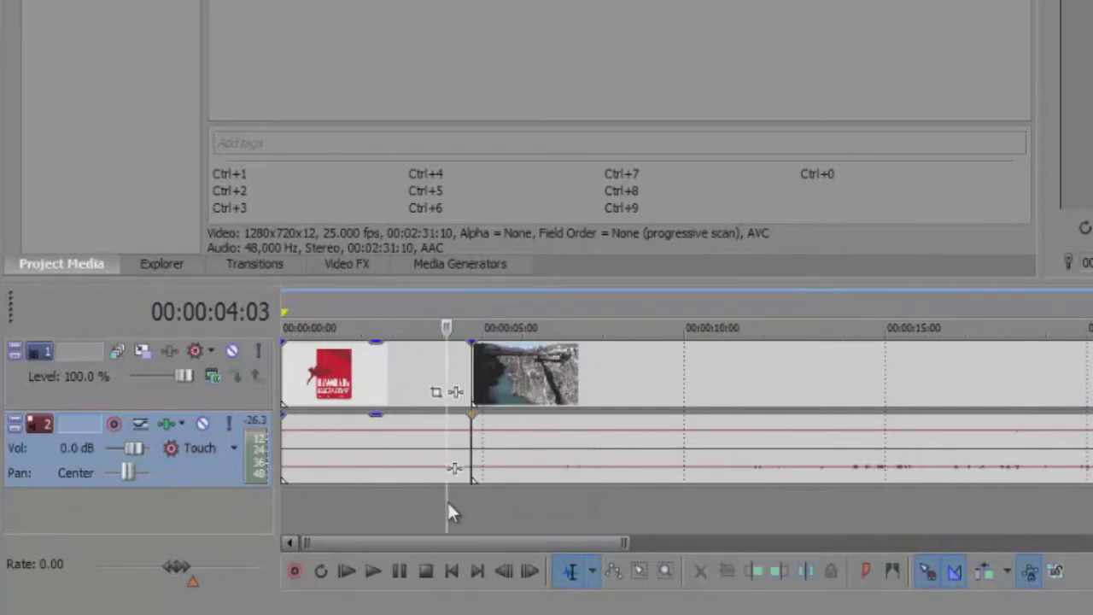
click(479, 507)
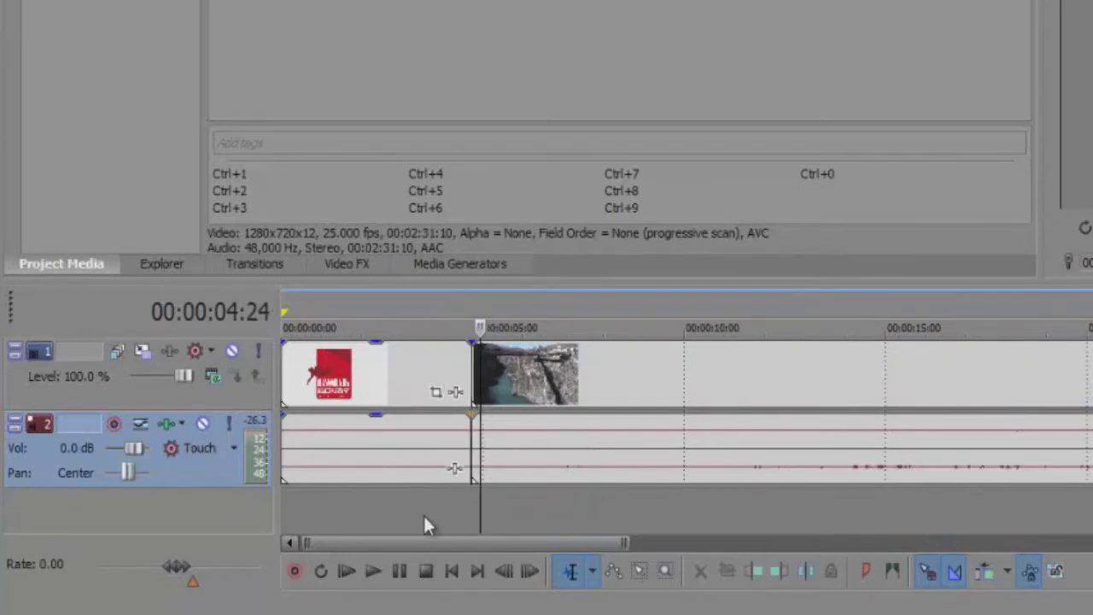
click(425, 517)
click(515, 510)
scroll(516, 504, down, 4)
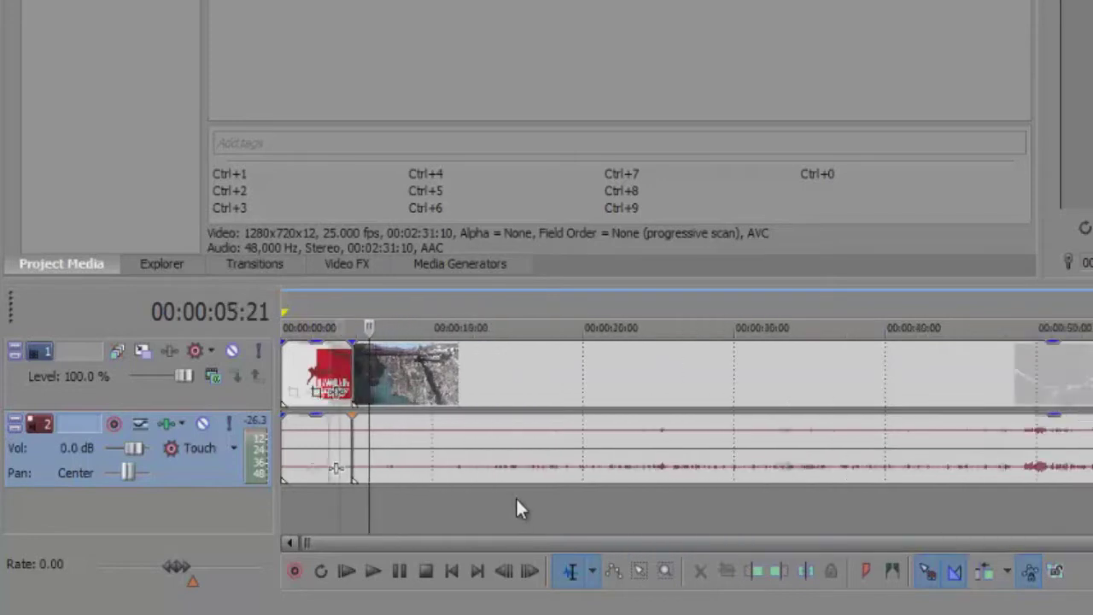
scroll(517, 502, down, 2)
drag(415, 389, 502, 388)
click(408, 504)
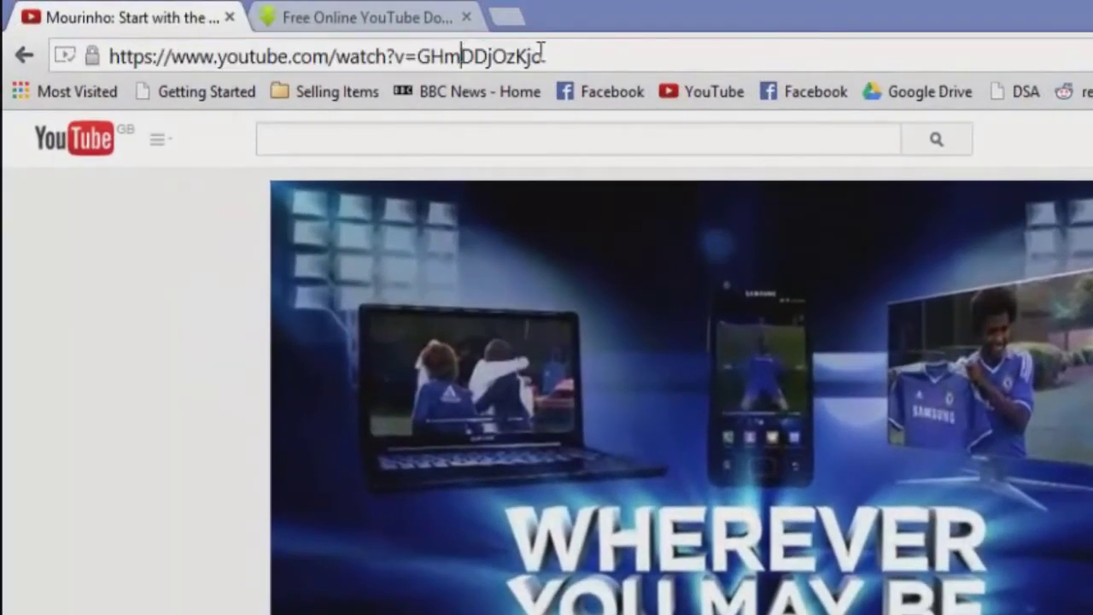
Step: Select the full YouTube video URL in the address bar and copy it
drag(540, 57, 110, 75)
right_click(142, 71)
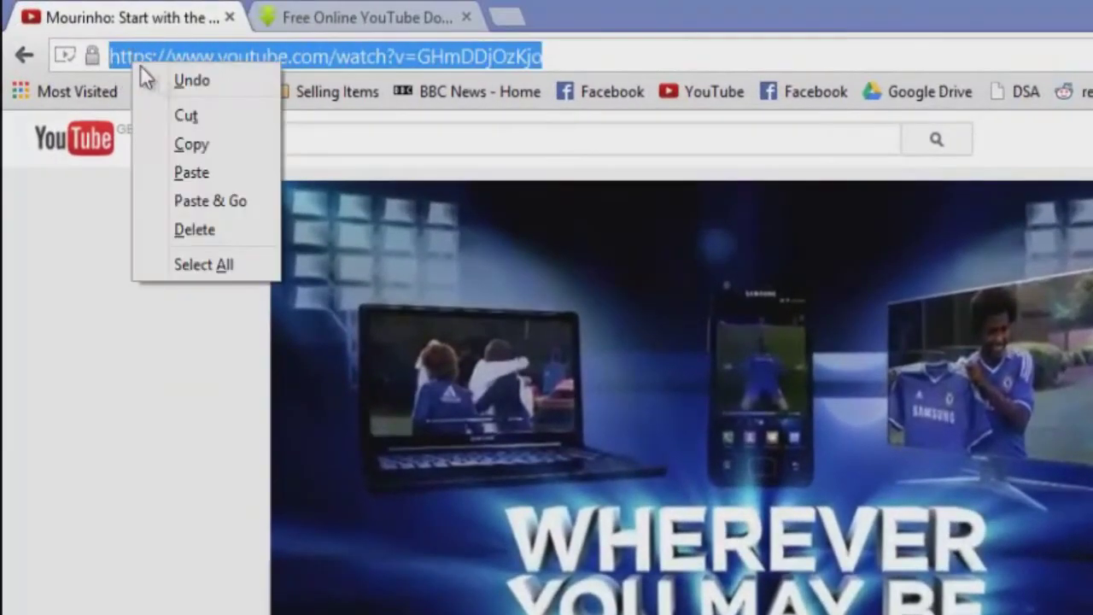
click(235, 150)
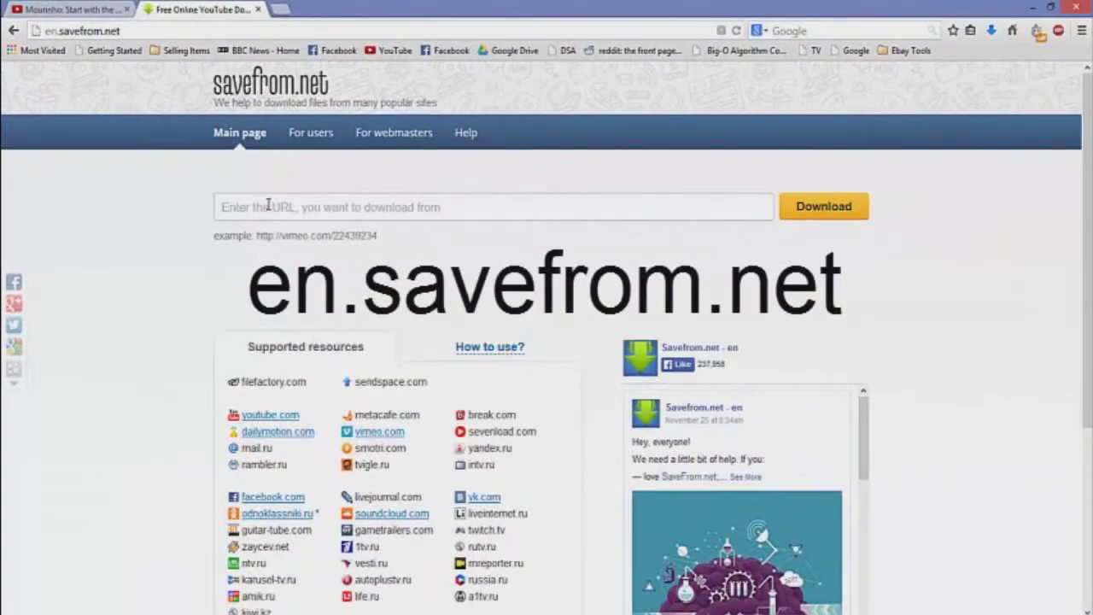
Step: Paste the YouTube link into savefrom.net's URL field and fetch the download options
right_click(268, 206)
click(295, 266)
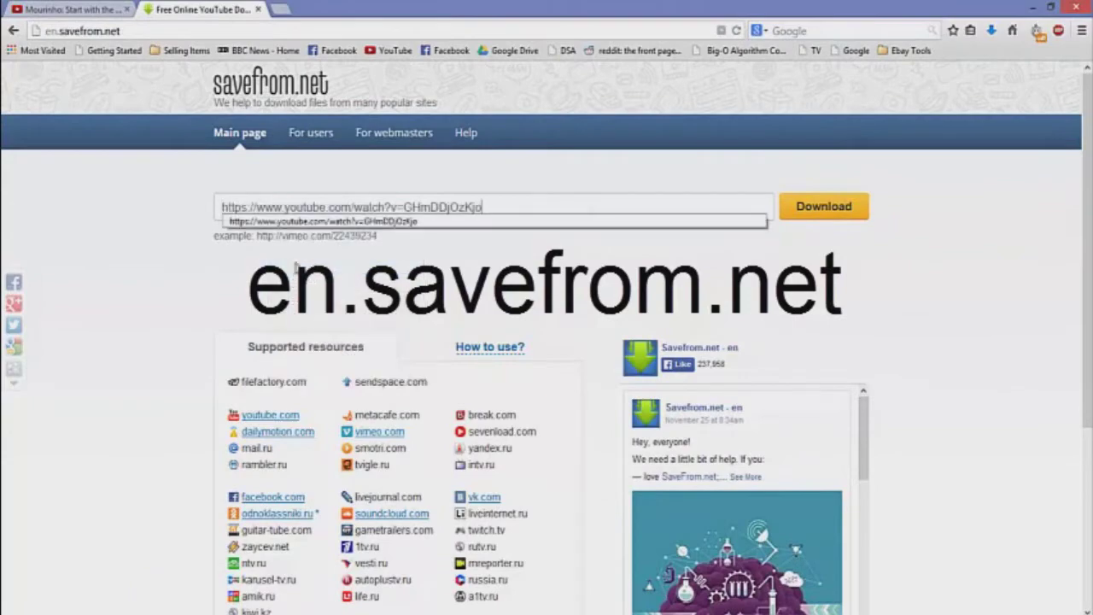
click(612, 257)
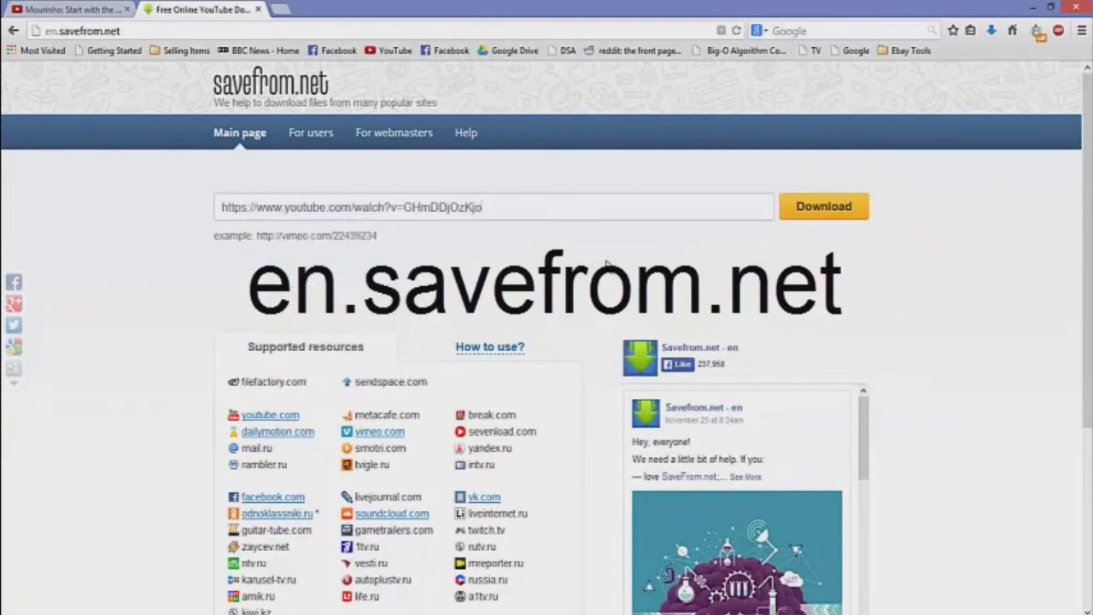
click(801, 215)
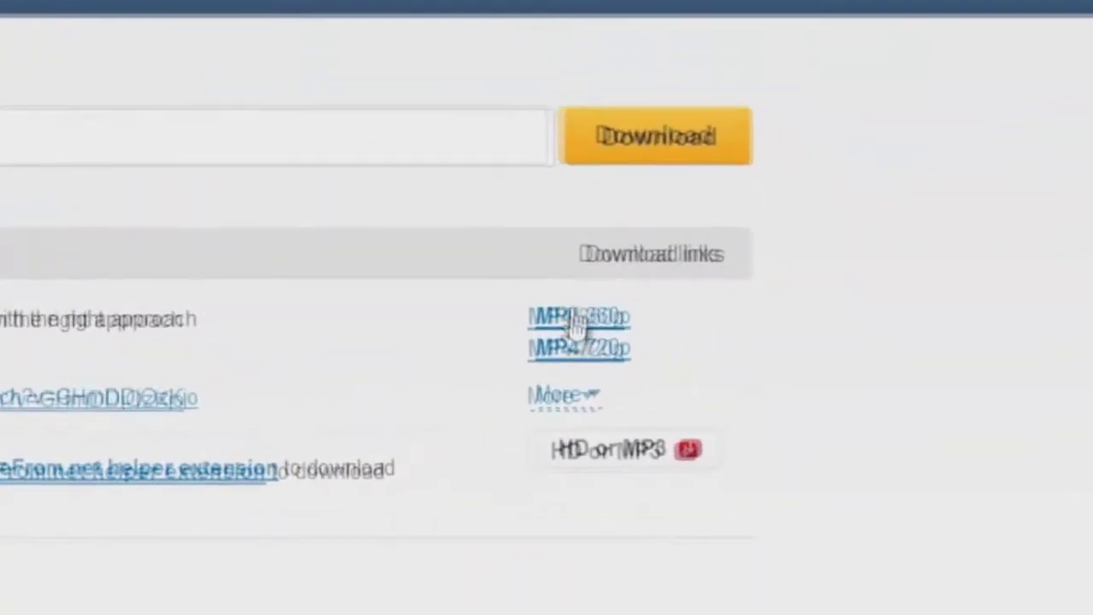
Step: Save the MP4 720p file to the Desktop and check the 9.4 MB download finished
right_click(623, 362)
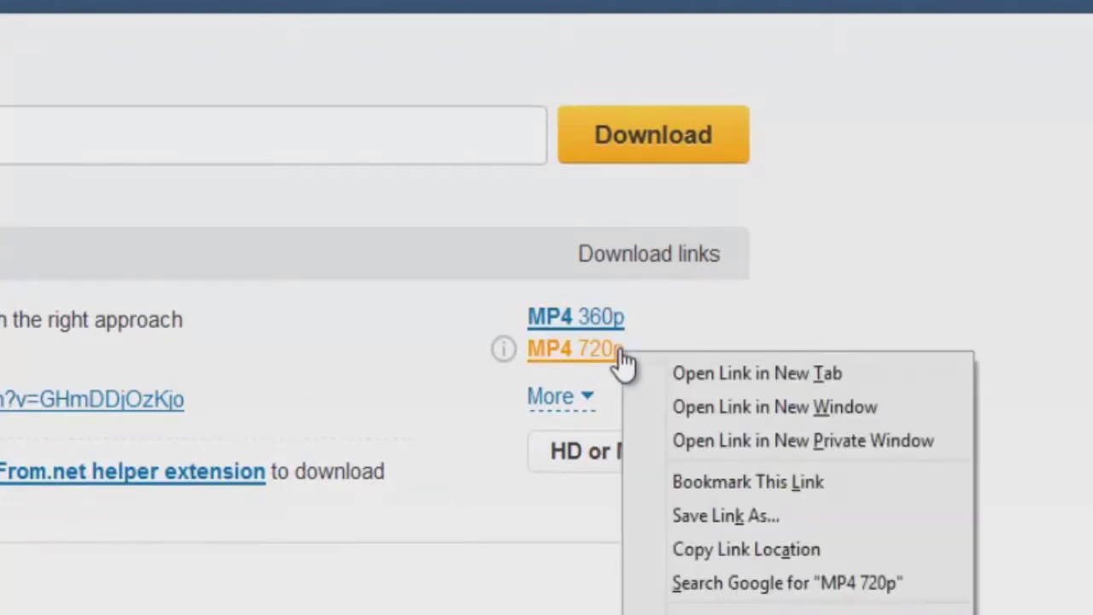
click(735, 518)
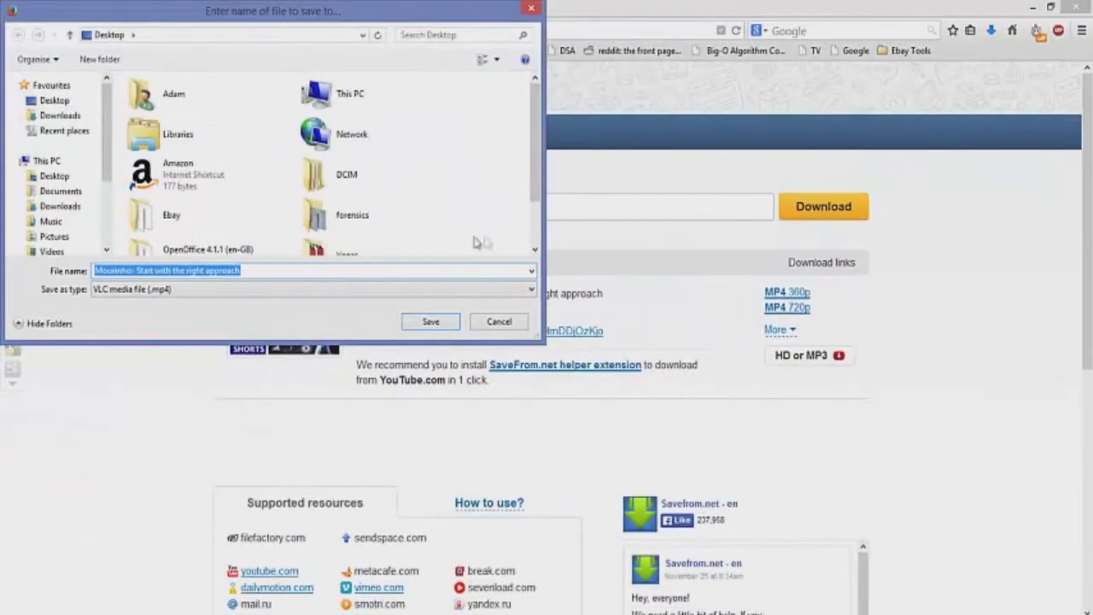
click(429, 322)
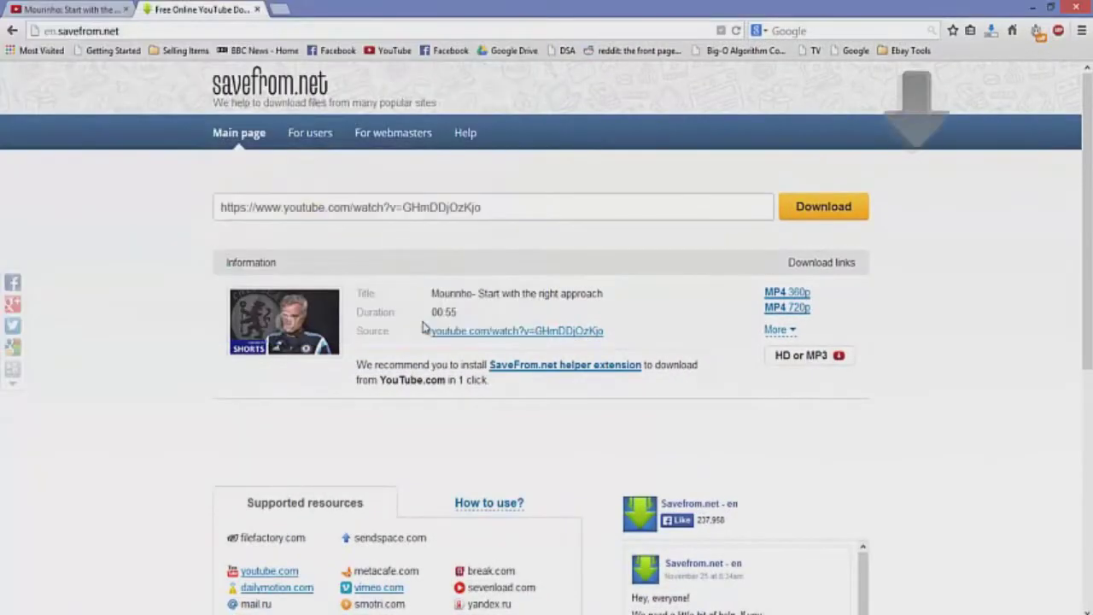
click(996, 38)
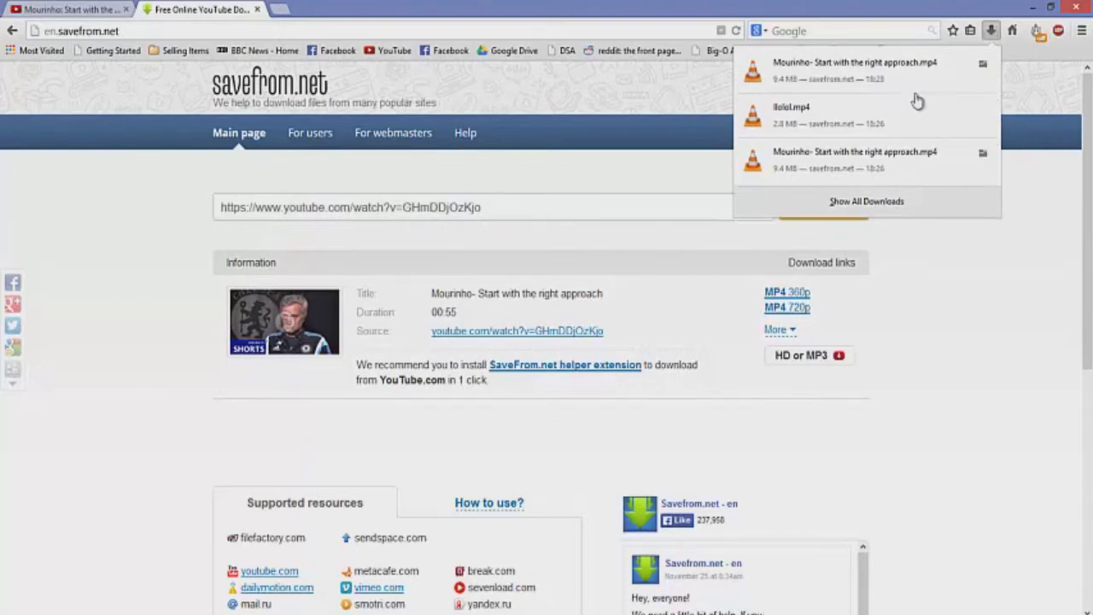
Step: Import the downloaded interview MP4 into Vegas via File > Import > Media
click(991, 32)
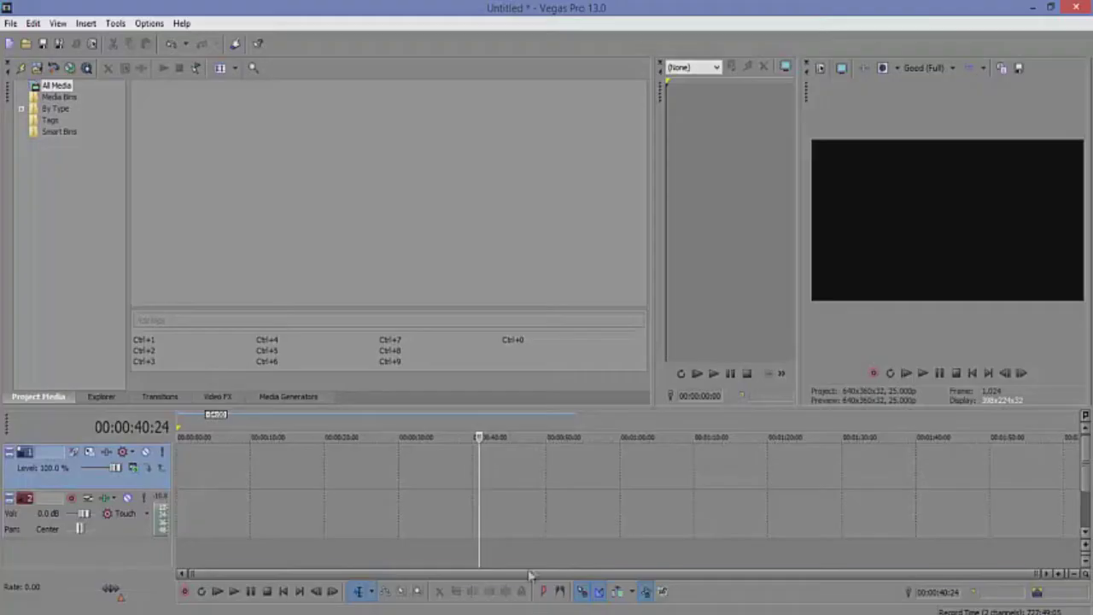
click(21, 26)
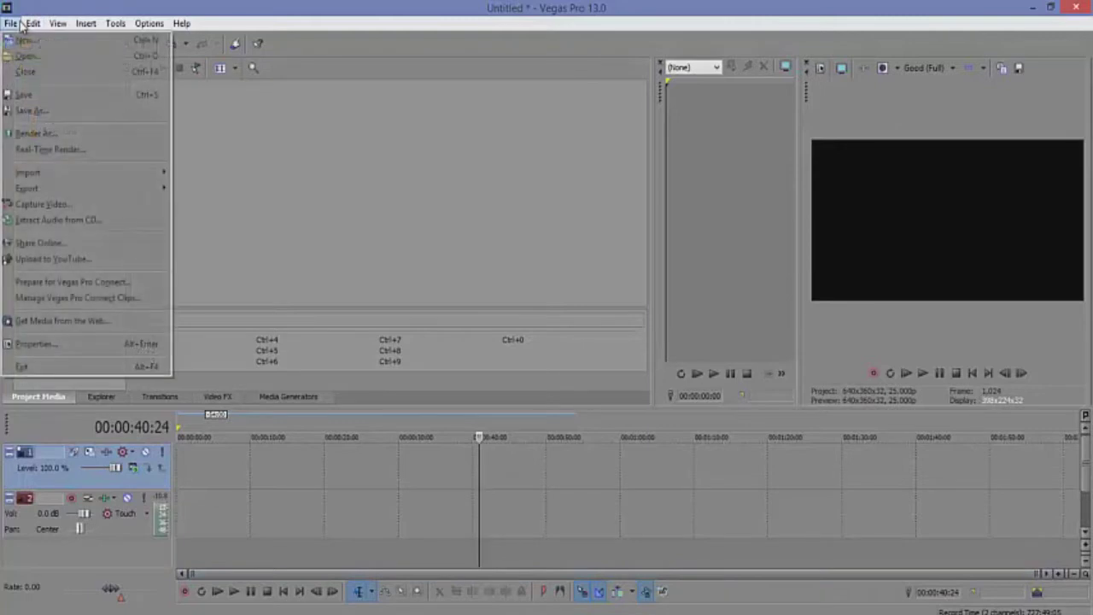
mouse_move(124, 172)
click(182, 175)
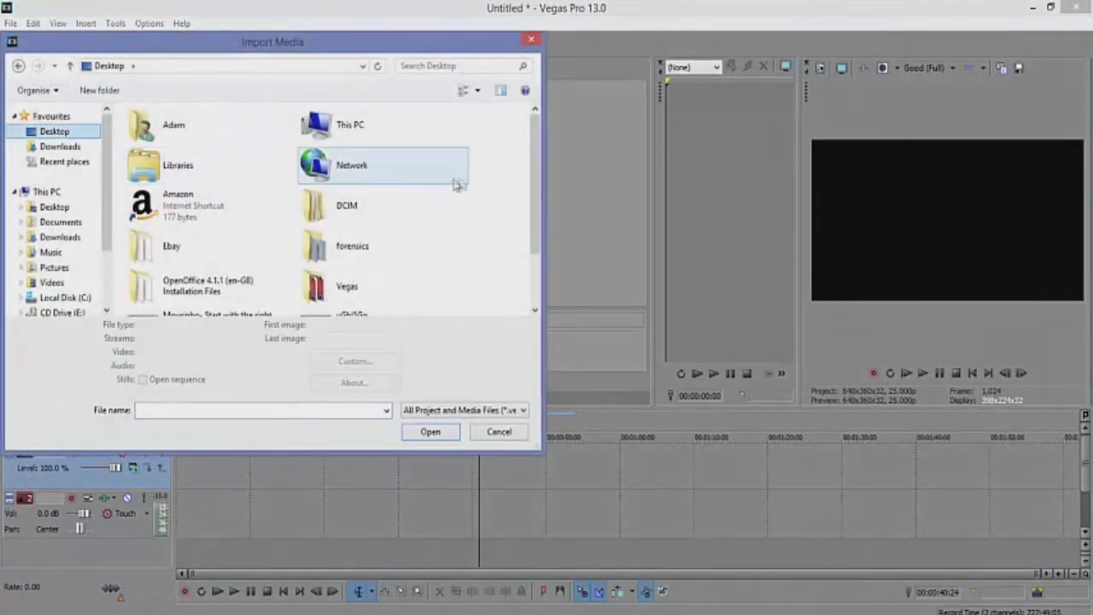
scroll(535, 197, down, 2)
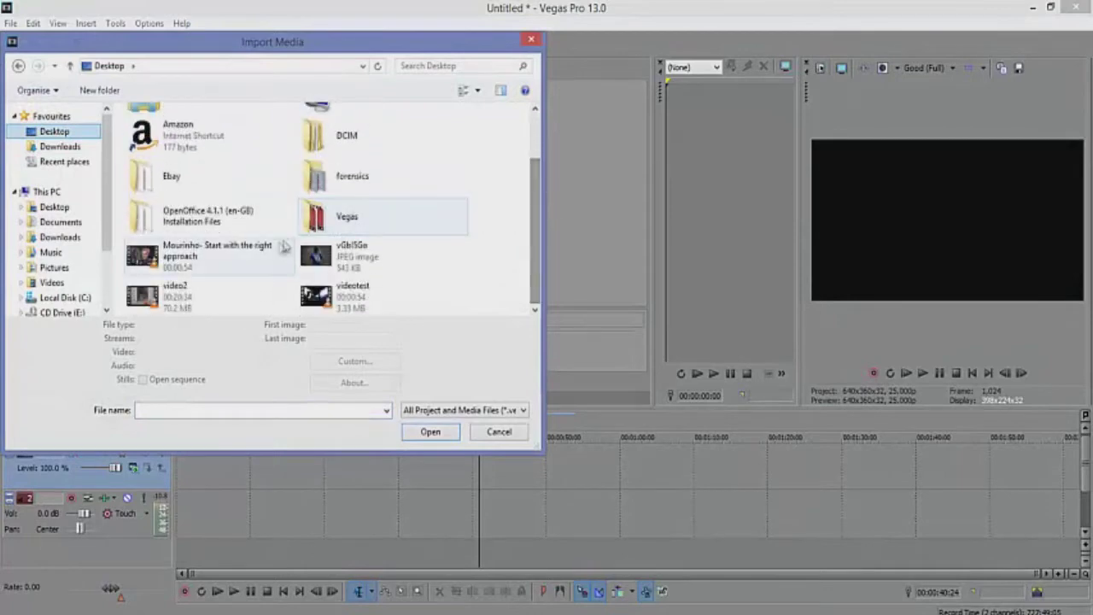
click(284, 247)
click(429, 450)
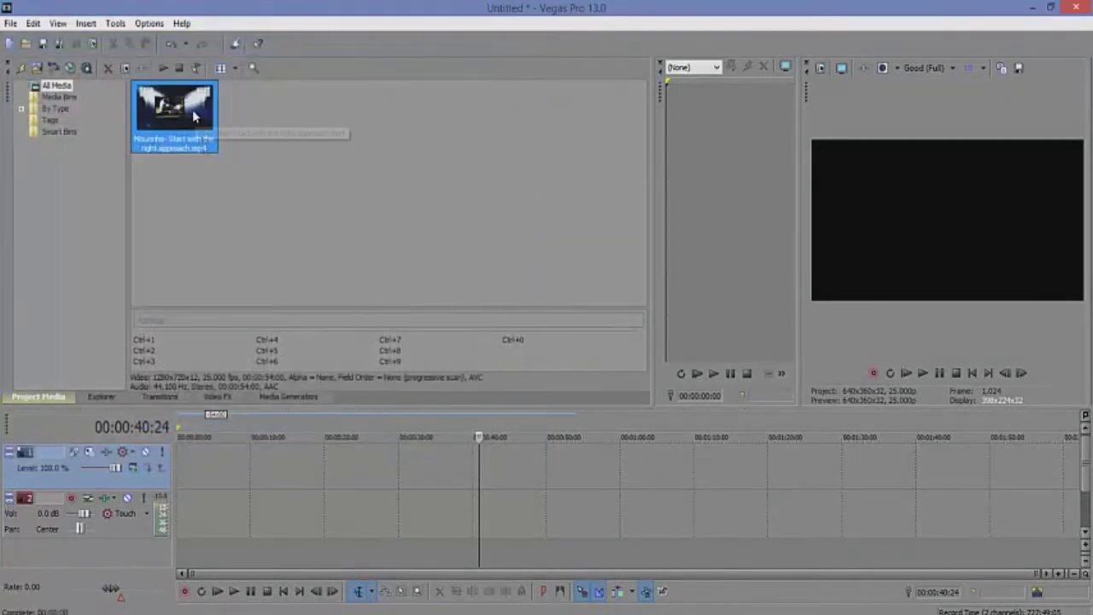
Step: Put the interview clip on the timeline and match project settings to its 1280x720 video
drag(192, 110, 197, 521)
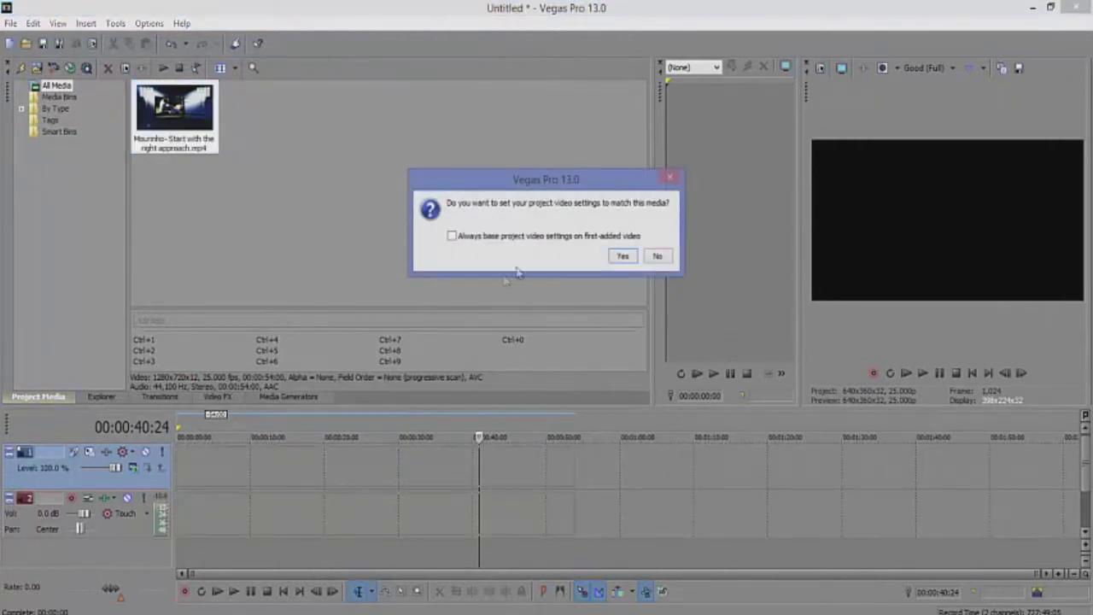
click(623, 257)
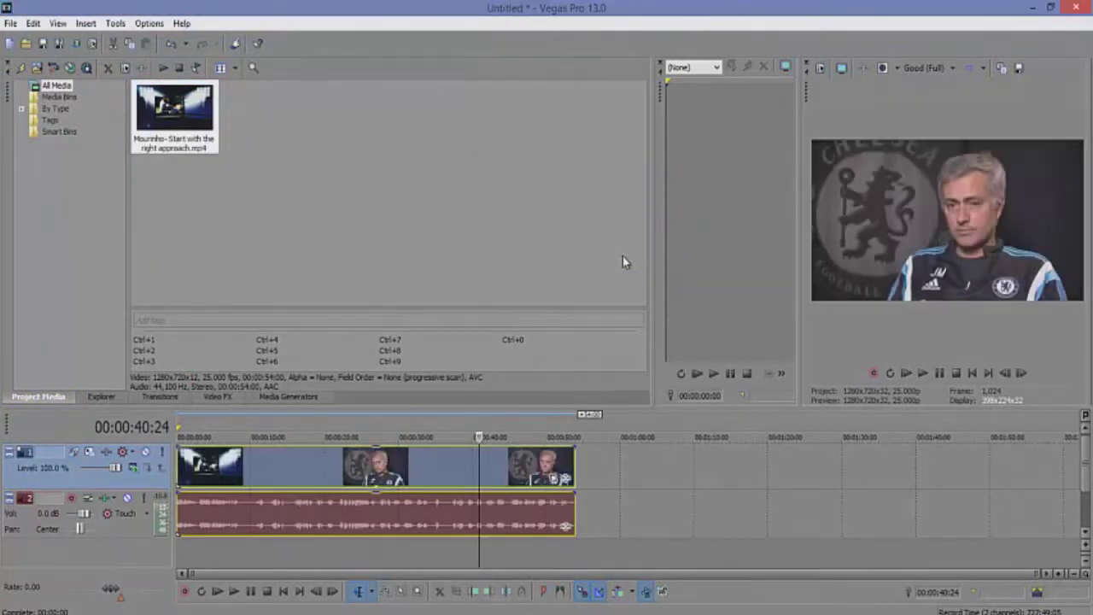
click(374, 550)
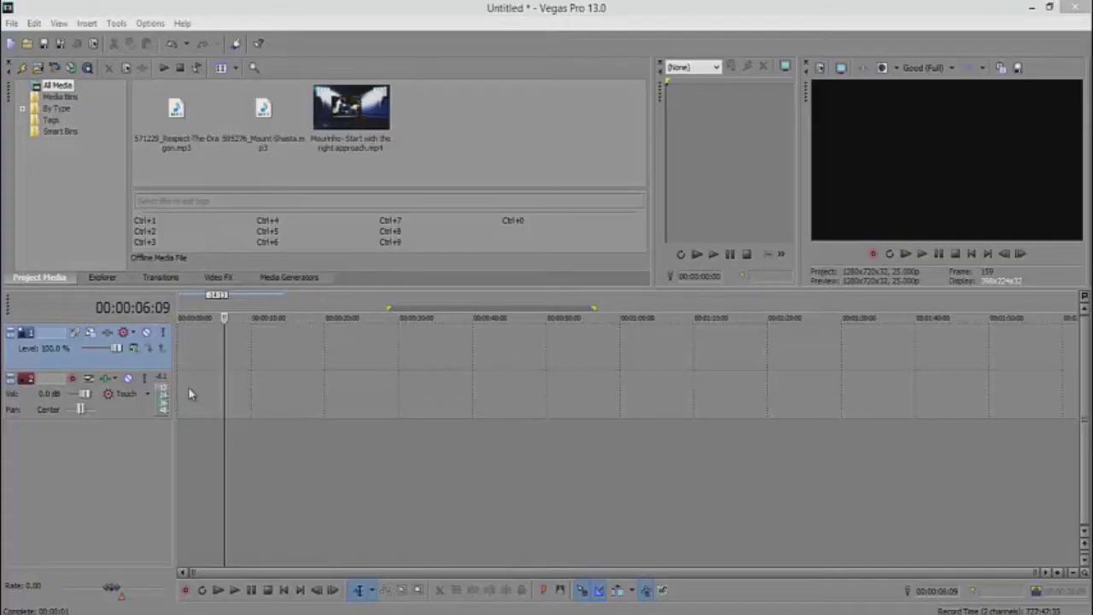
Step: Insert a new empty audio track below the existing video and audio tracks
right_click(142, 435)
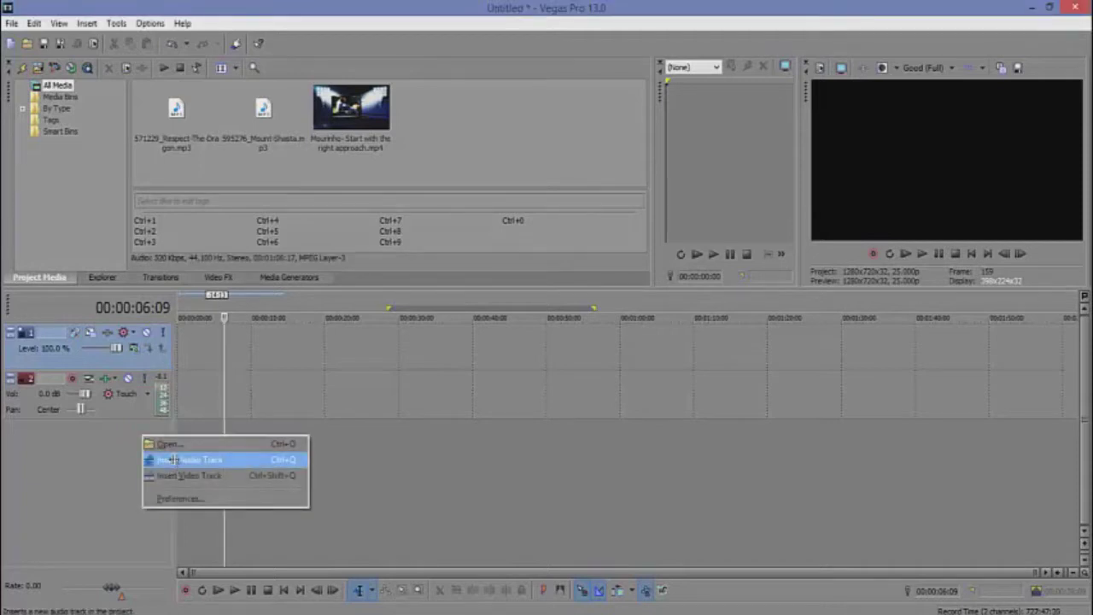
click(171, 457)
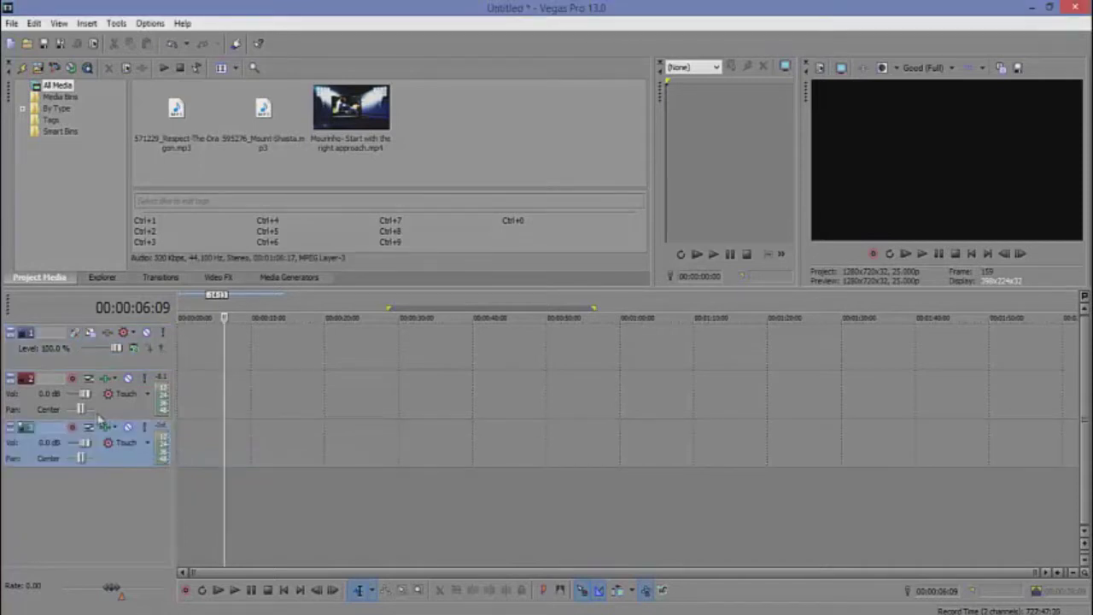
click(41, 360)
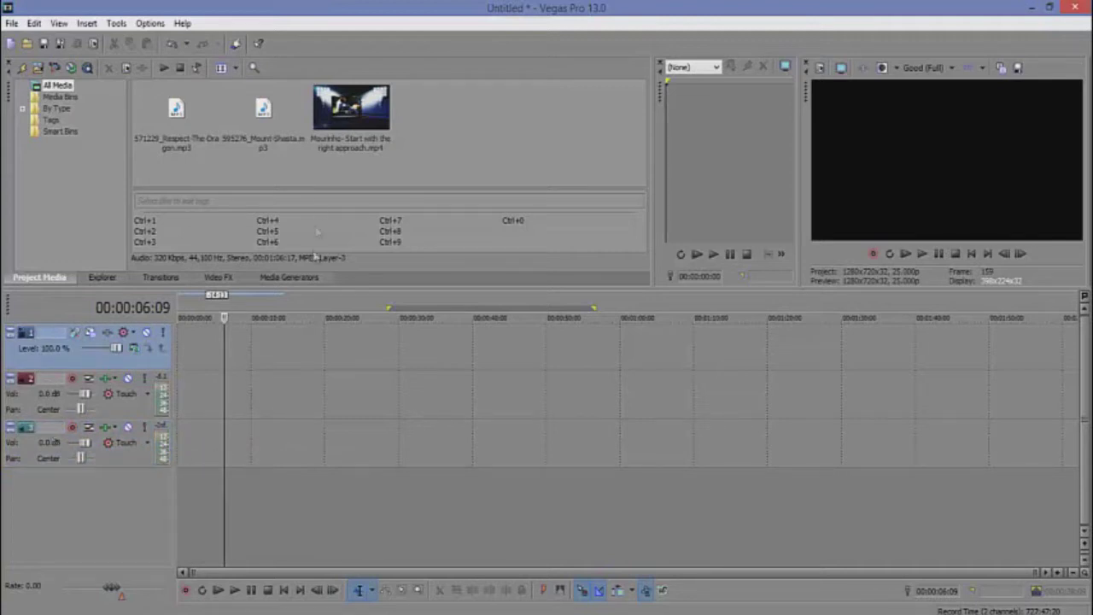
Step: Place the Mourinho video at the timeline start, add a fourth audio track, and preview playback
drag(338, 128, 175, 359)
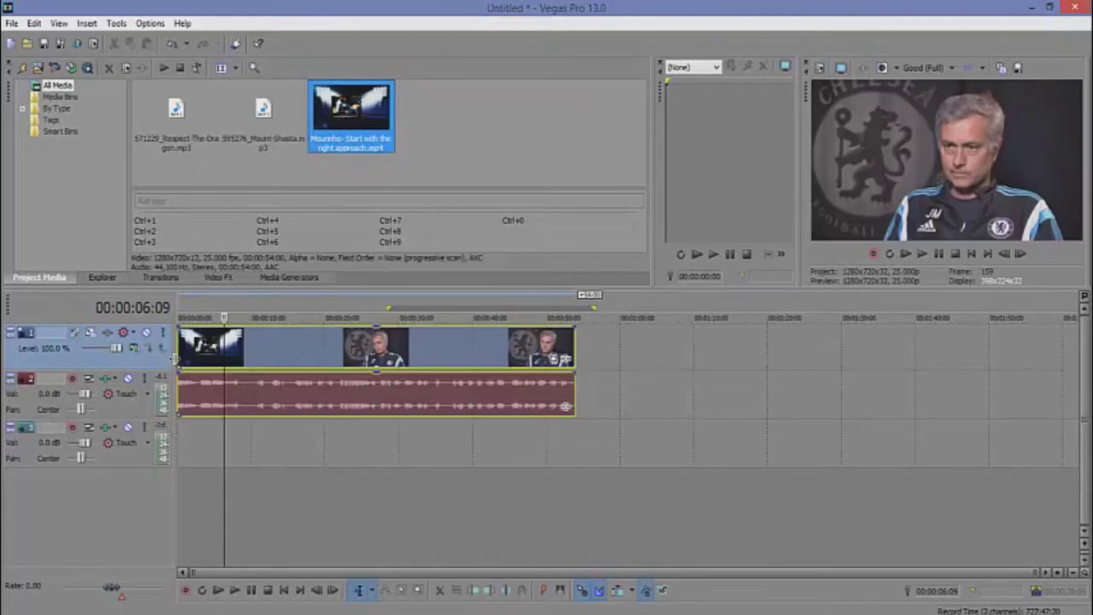
right_click(59, 512)
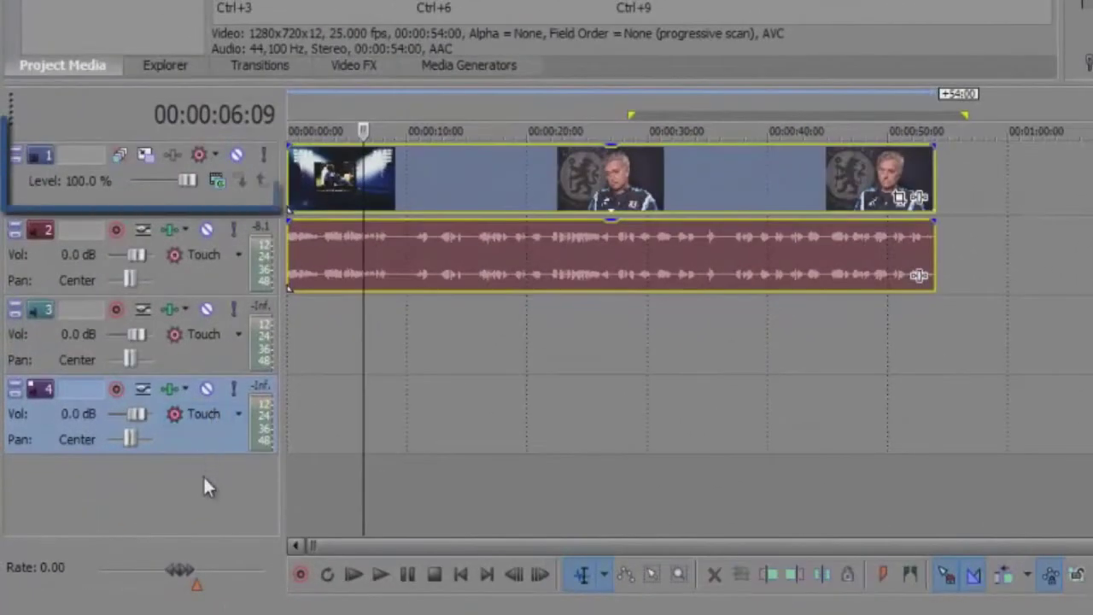
click(395, 253)
click(494, 312)
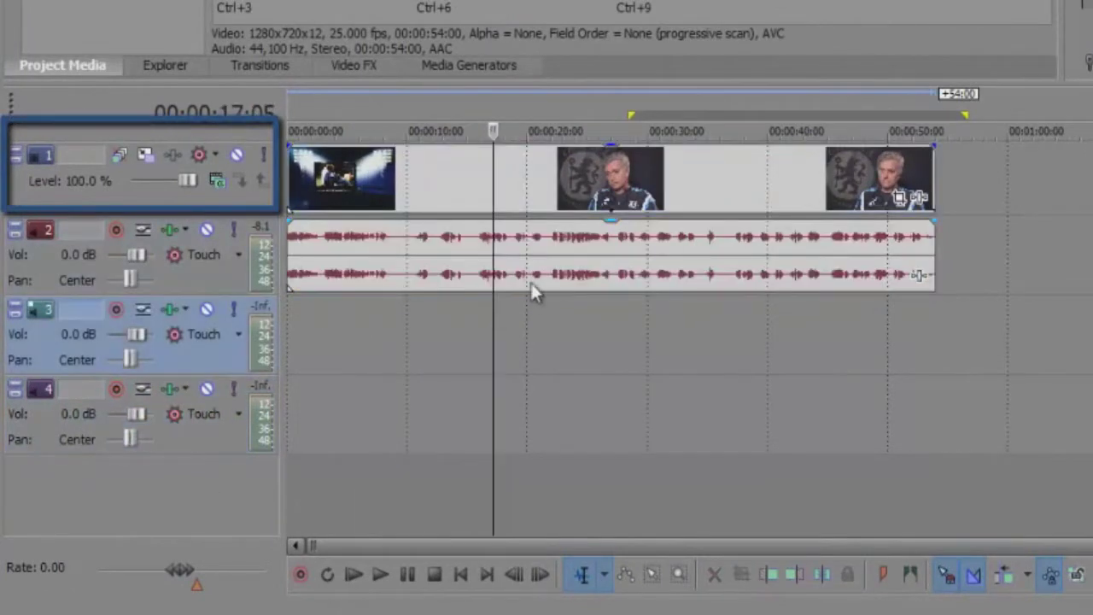
key(space)
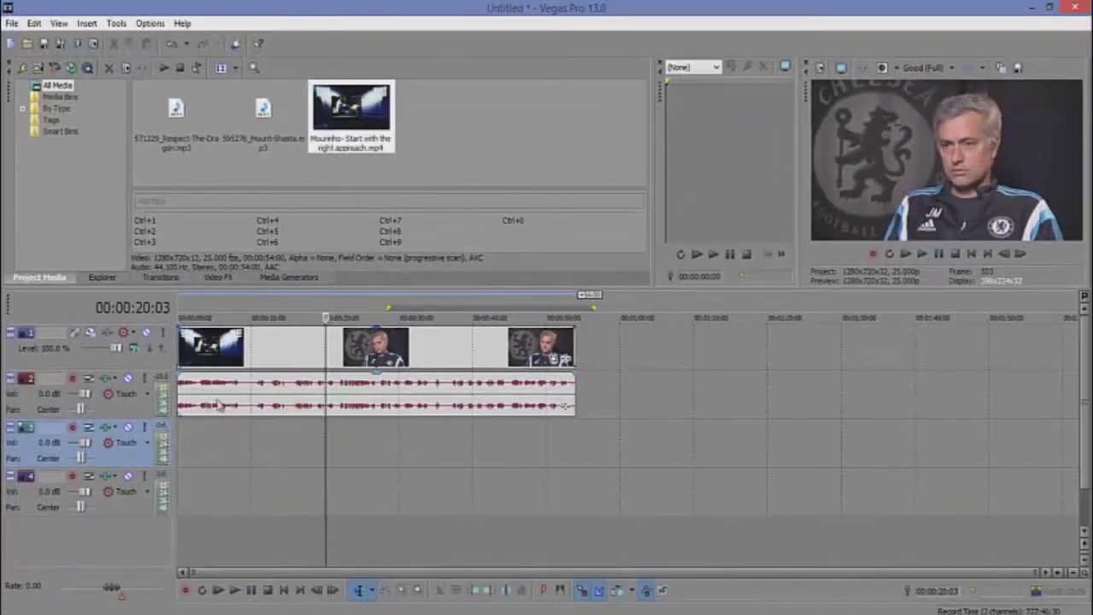
click(228, 397)
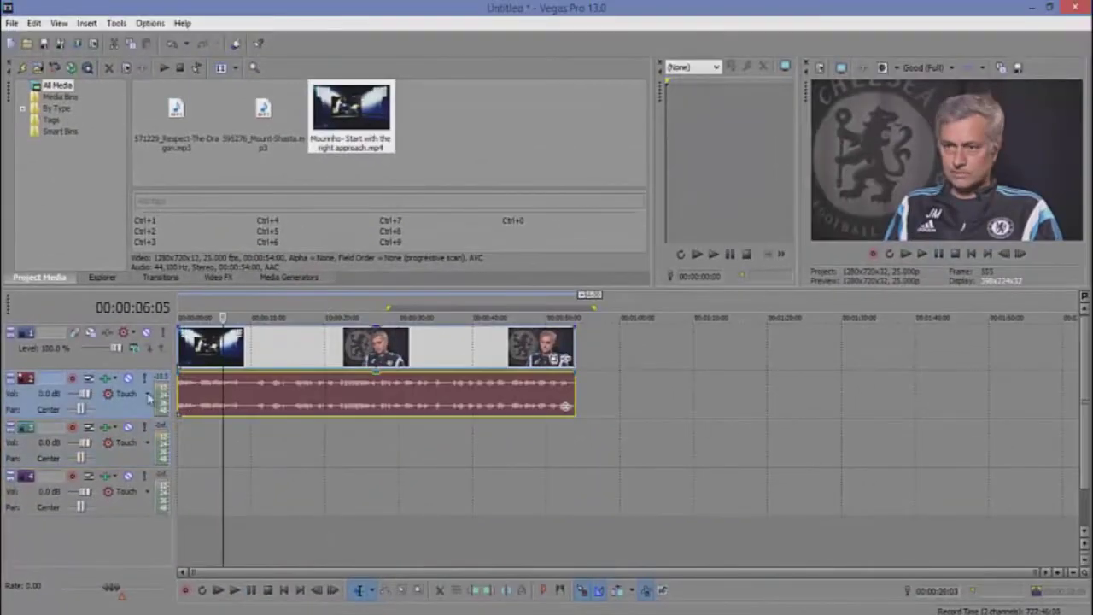
Step: Mute the video's original audio track and drop the Mount Shasta MP3 onto track 3
click(129, 379)
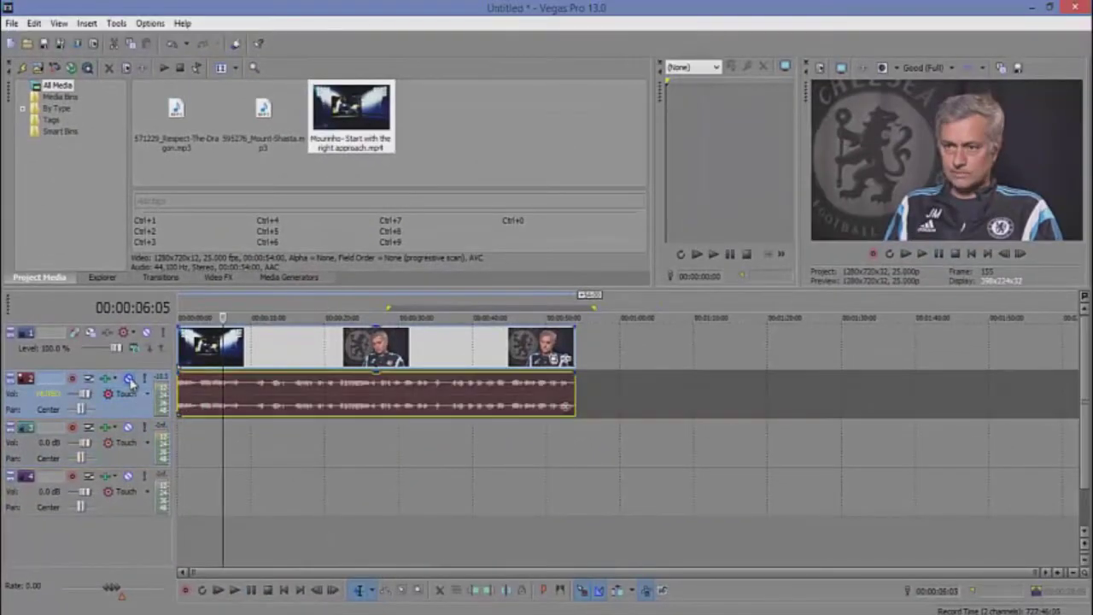
click(243, 462)
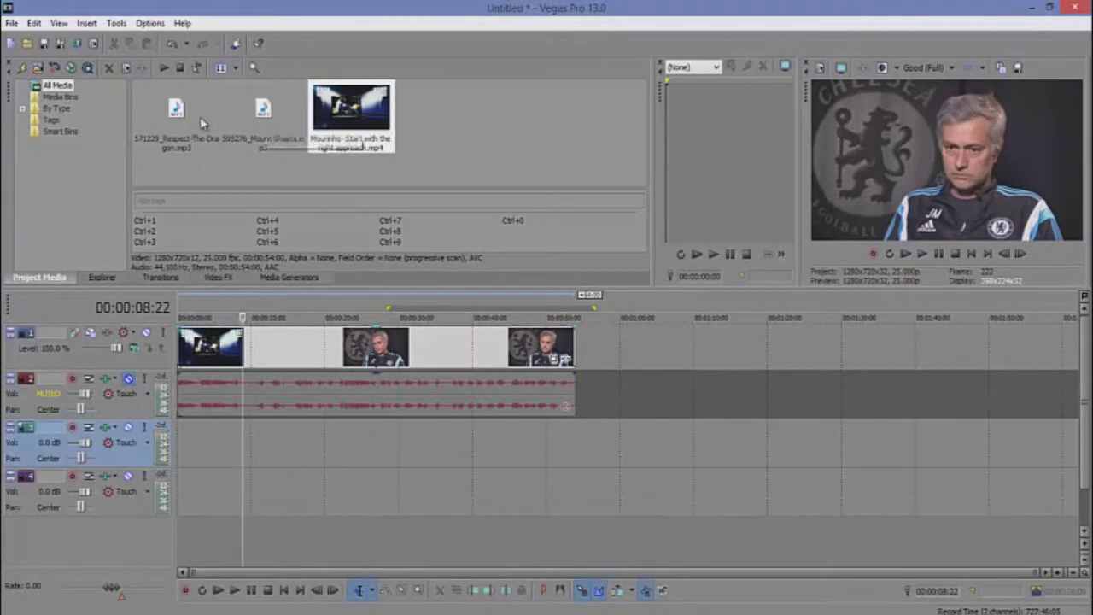
drag(263, 108, 188, 448)
Step: Play the project and select the long Mount Shasta music clip on track 3
scroll(188, 449, down, 5)
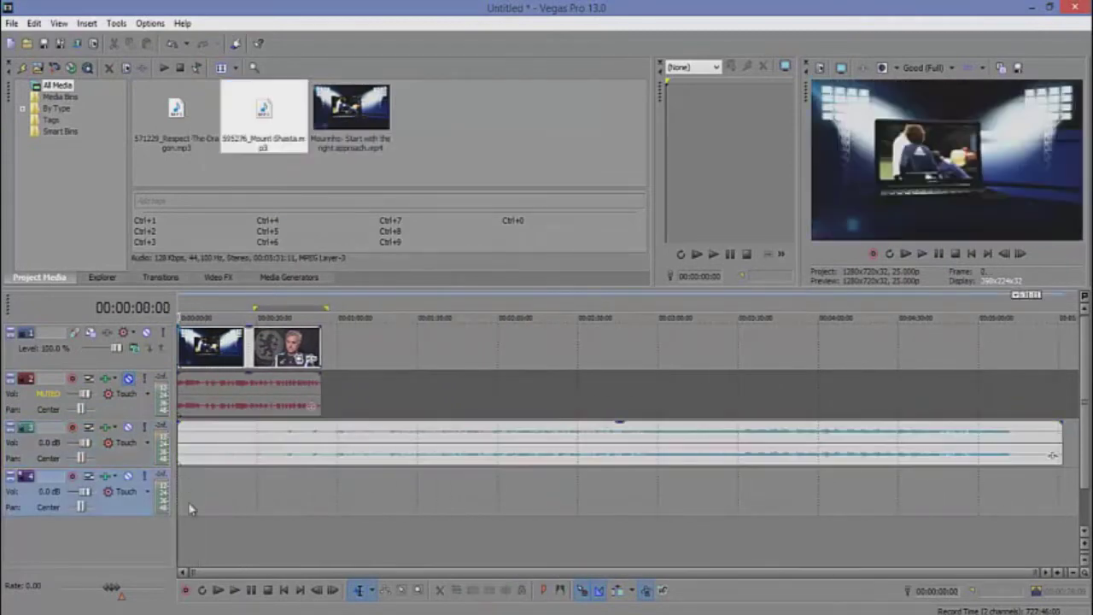
click(236, 590)
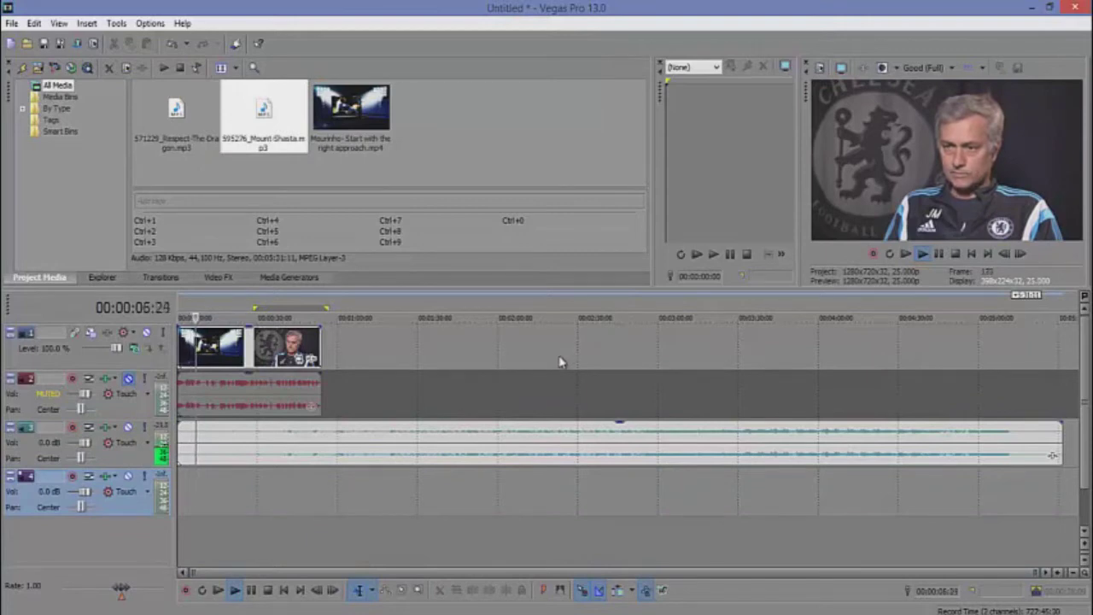
click(238, 445)
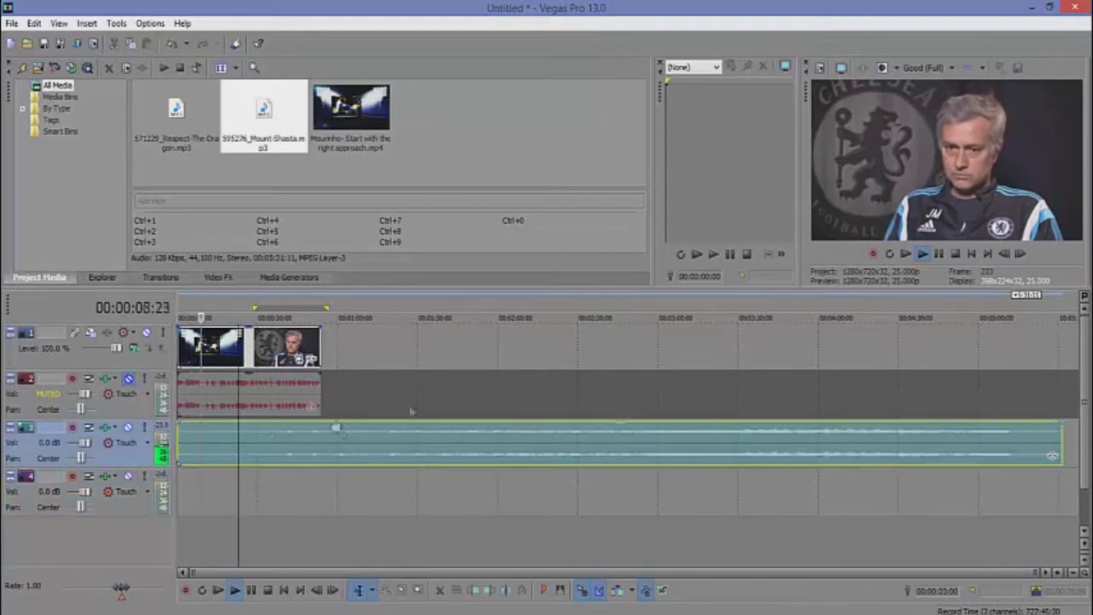
click(923, 254)
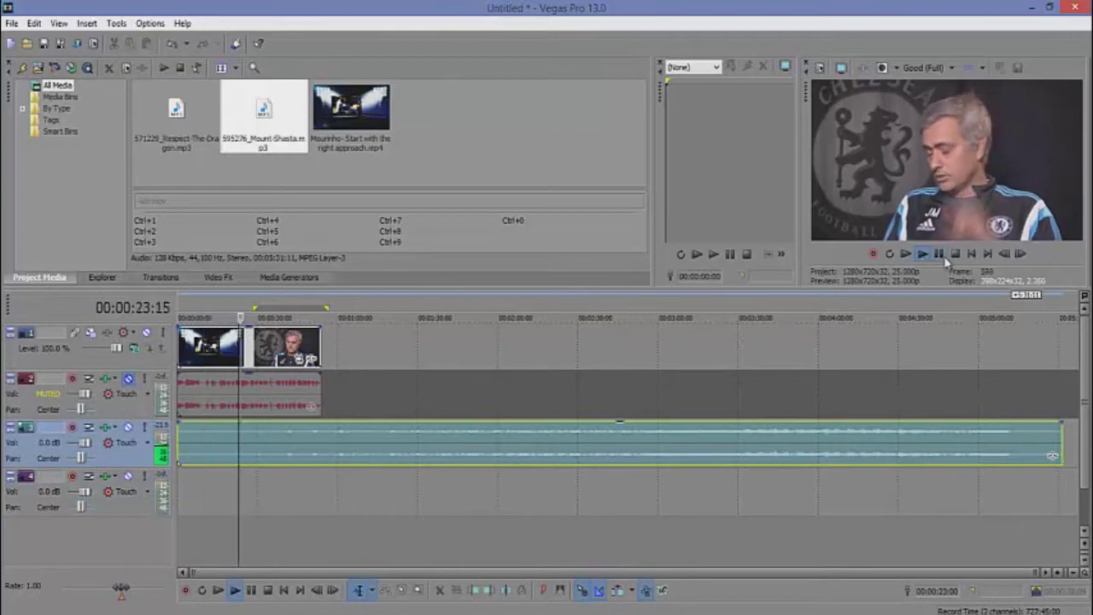
click(939, 254)
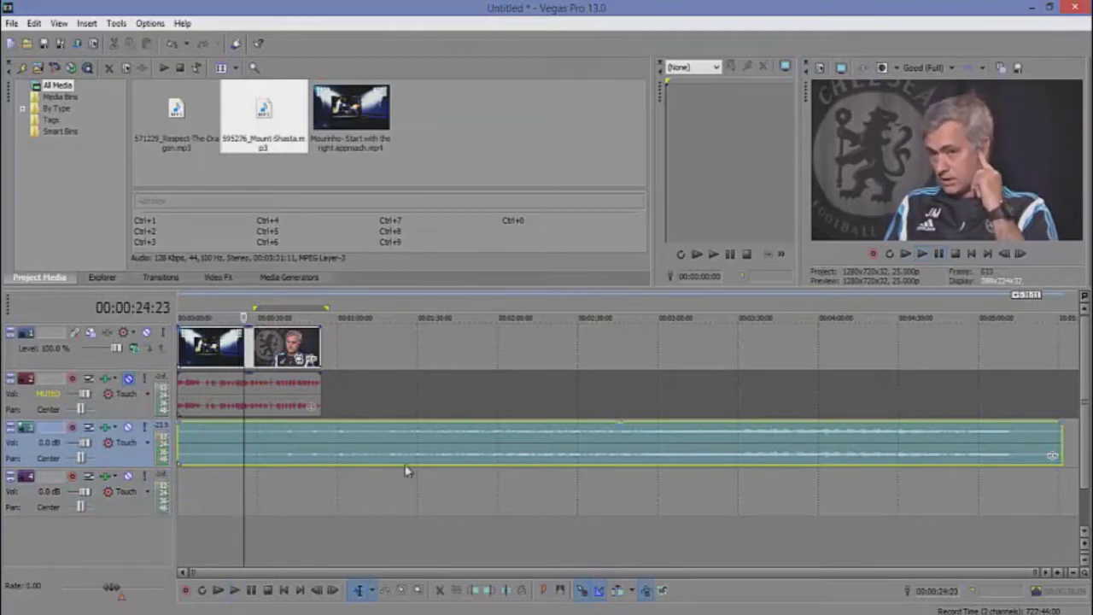
Step: Split the music at 00:00:54:00 and delete the part beyond the video's end
click(323, 498)
key(s)
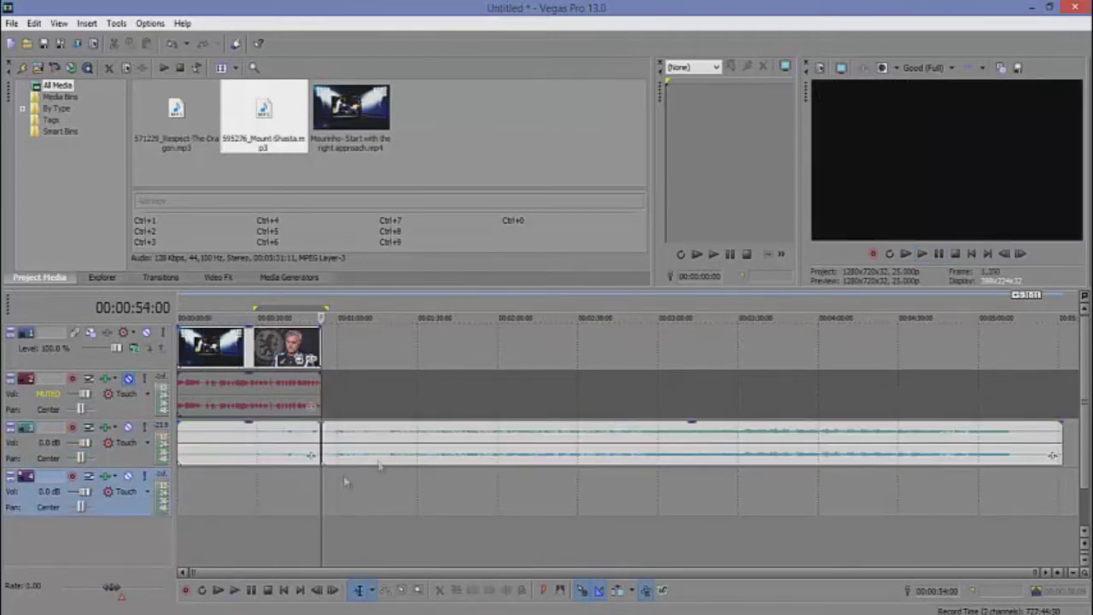
click(399, 444)
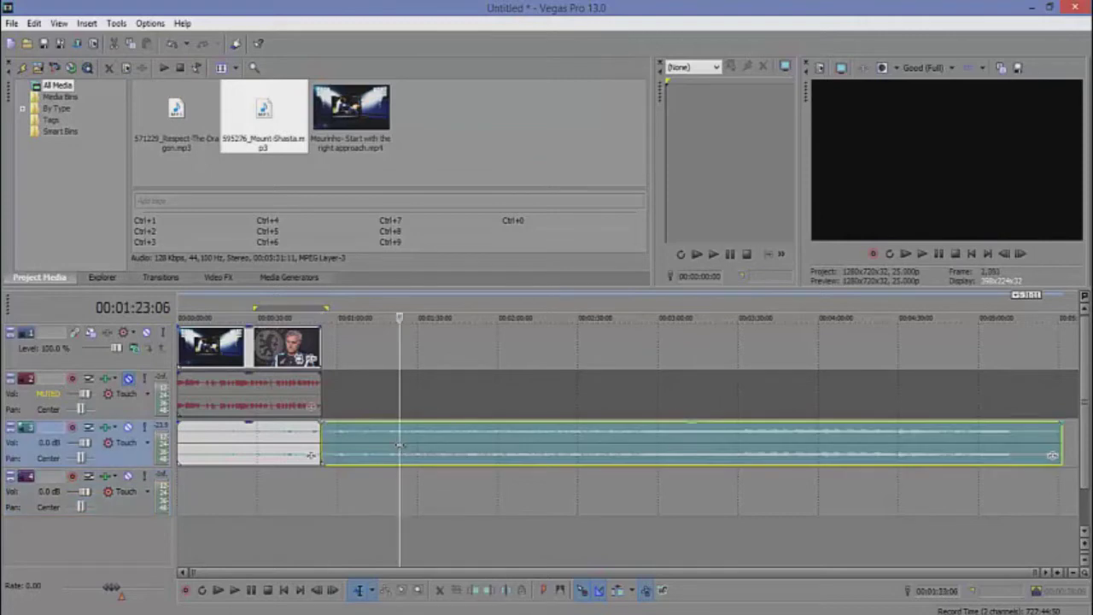
key(Delete)
Step: Add the Respect The Dragon MP3 to the timeline and preview it
drag(175, 128, 367, 444)
click(432, 481)
click(367, 496)
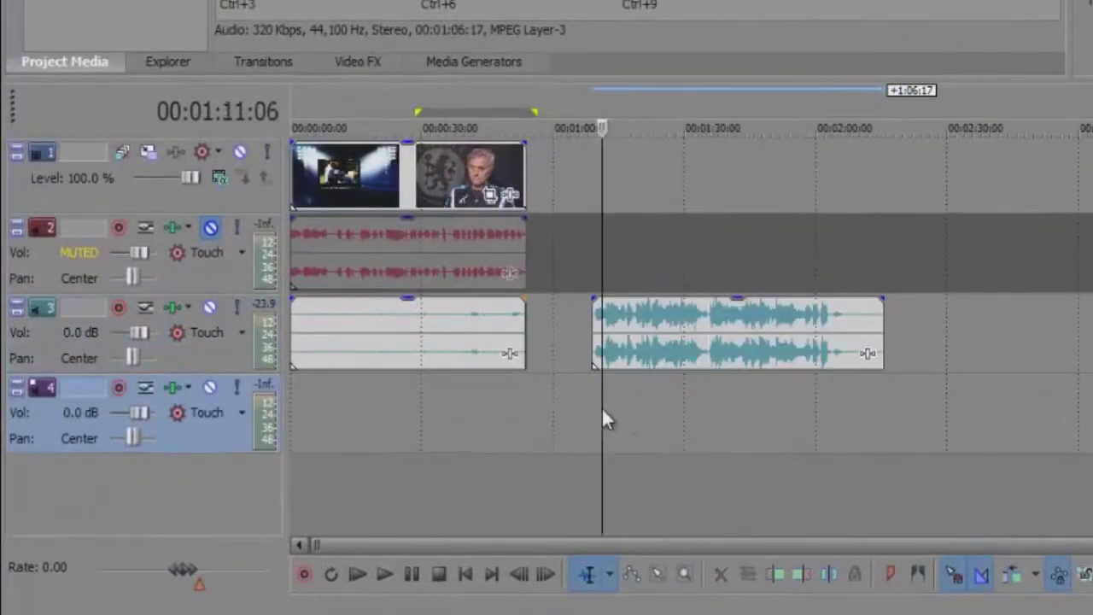
click(593, 408)
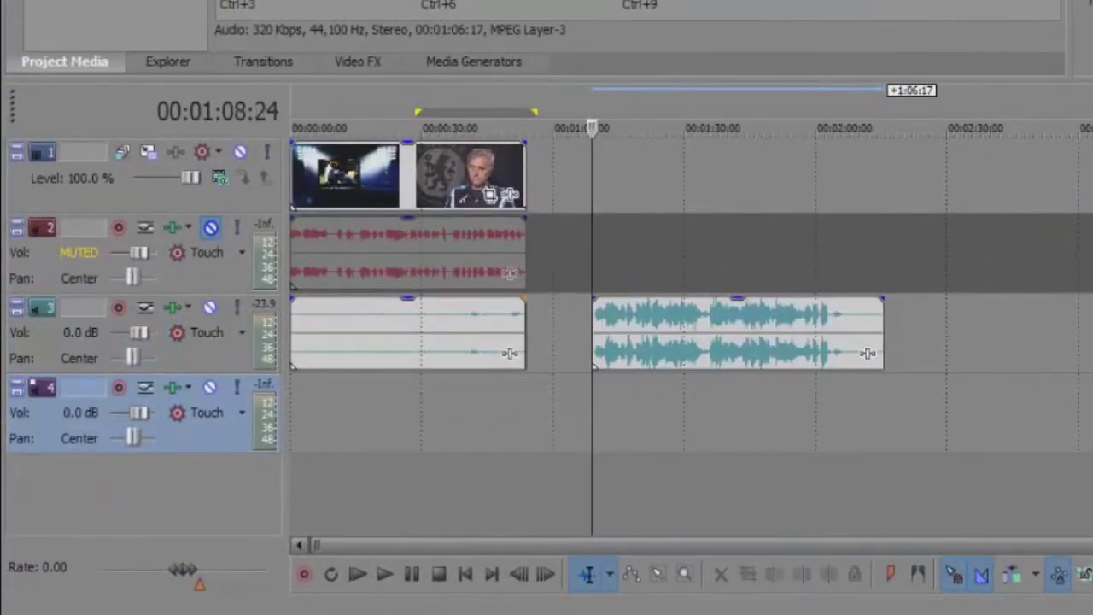
key(space)
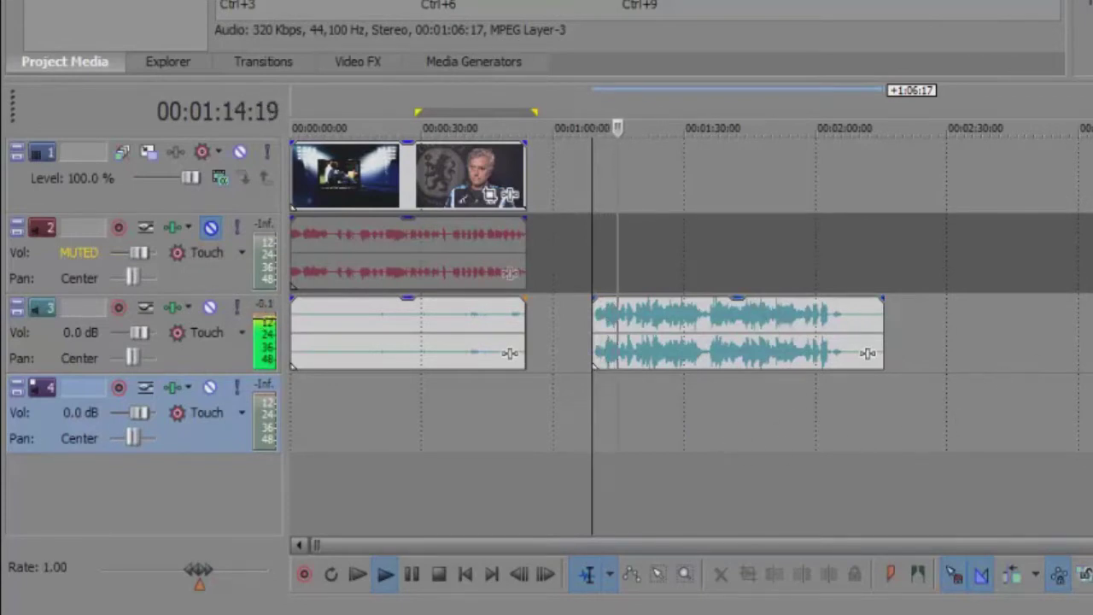
key(space)
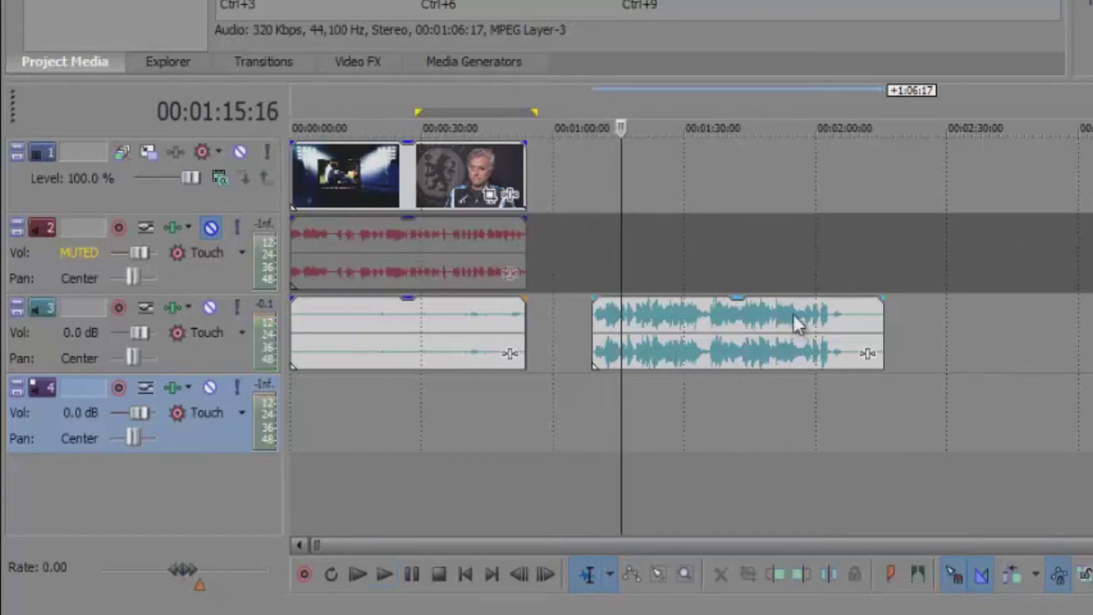
Step: Move the Respect The Dragon event onto track 4, starting about six seconds in
drag(794, 316, 483, 405)
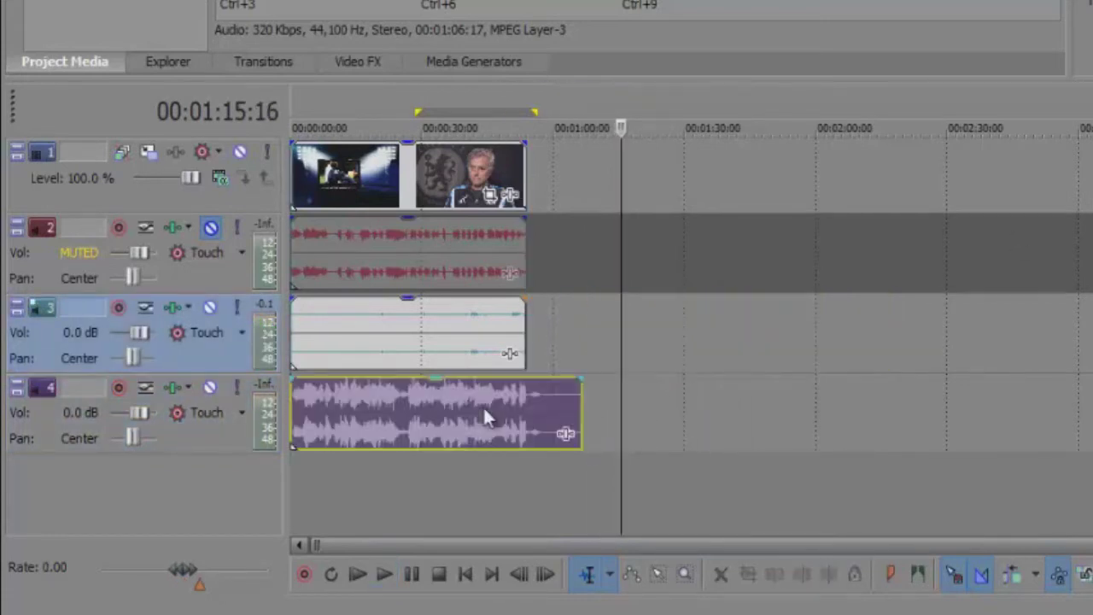
click(292, 475)
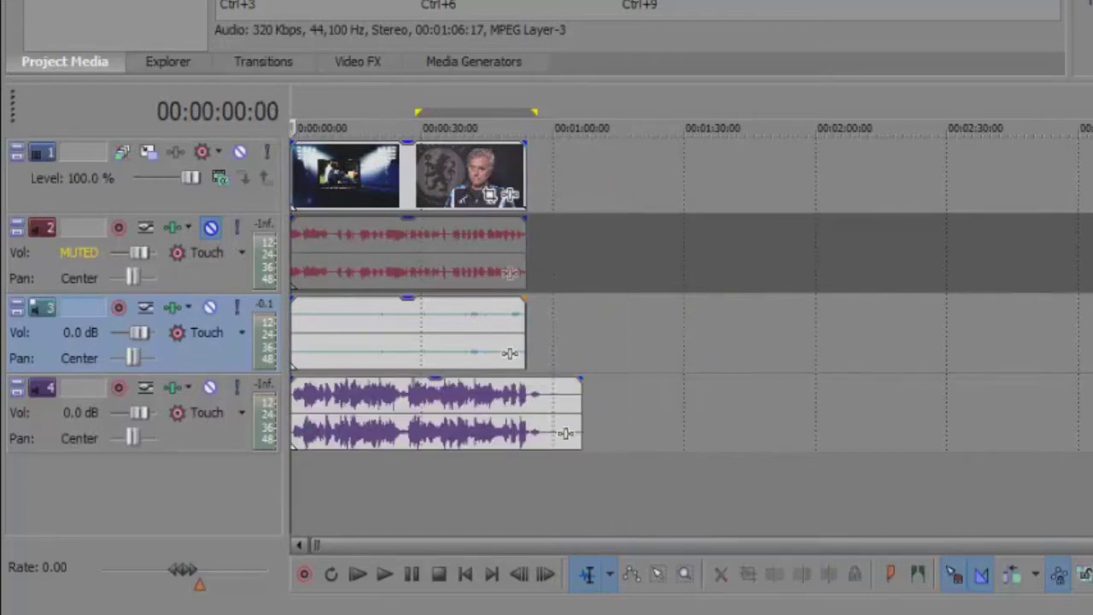
drag(411, 419, 440, 403)
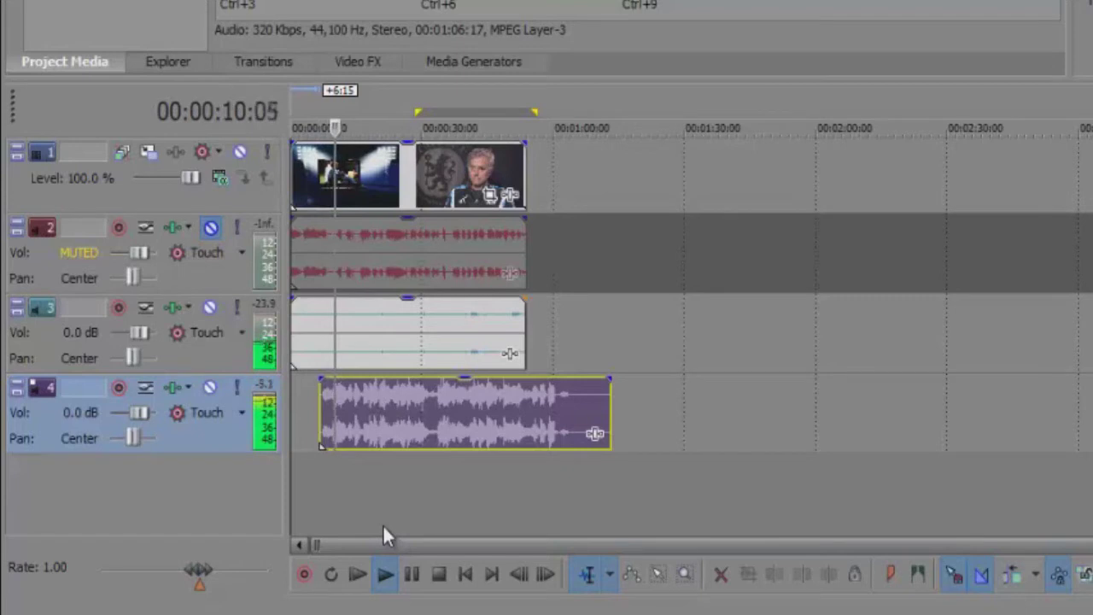
click(413, 574)
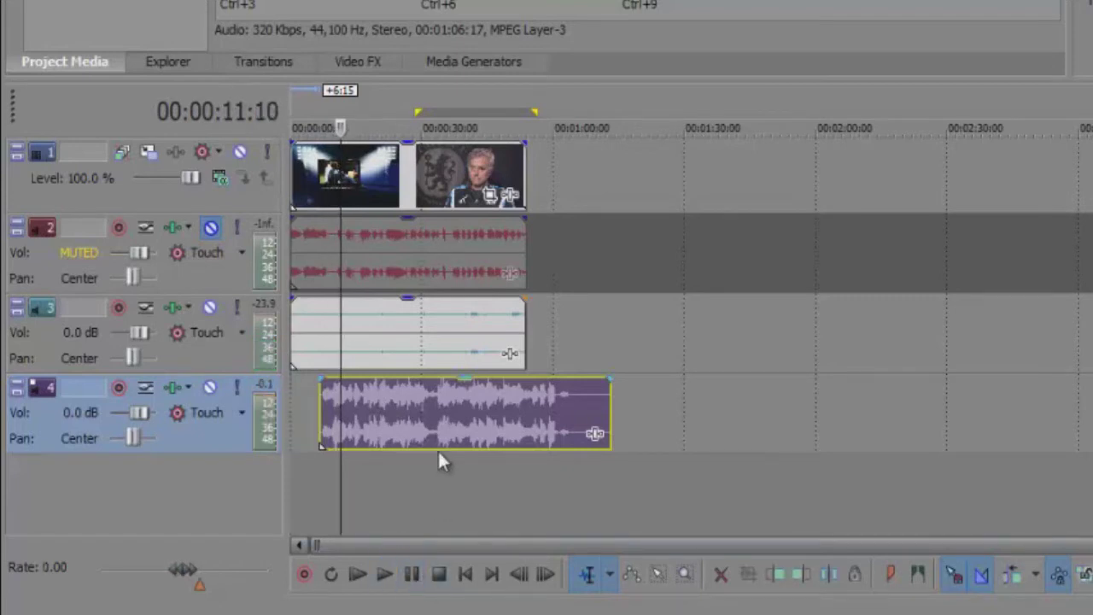
Step: Pull down the Respect The Dragon event's gain line on track 4 and play back to check the quieter level
drag(439, 385, 454, 435)
click(301, 471)
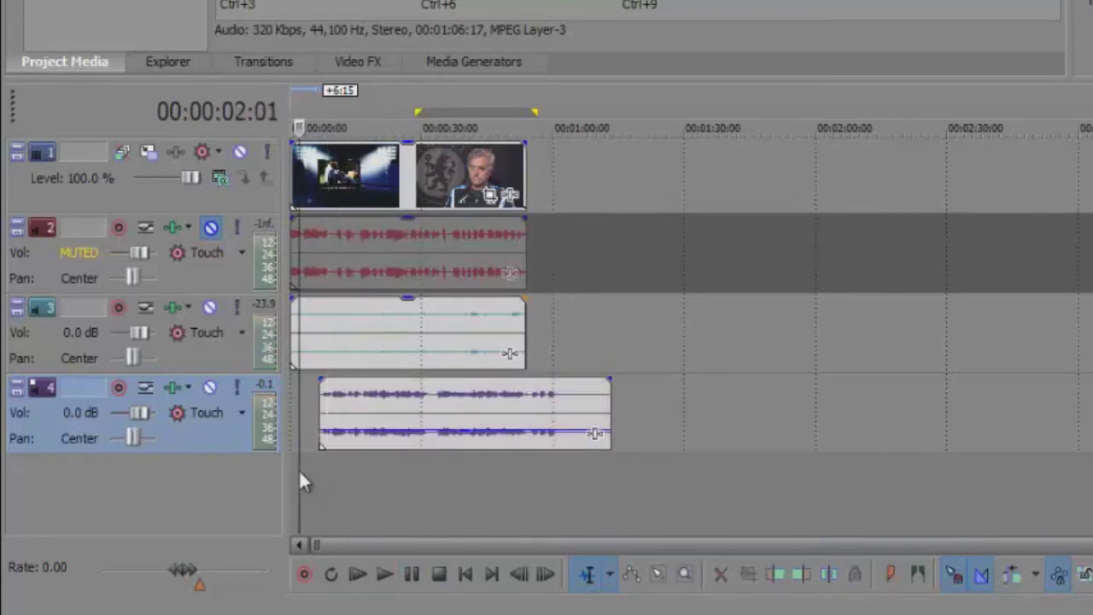
click(311, 469)
click(384, 574)
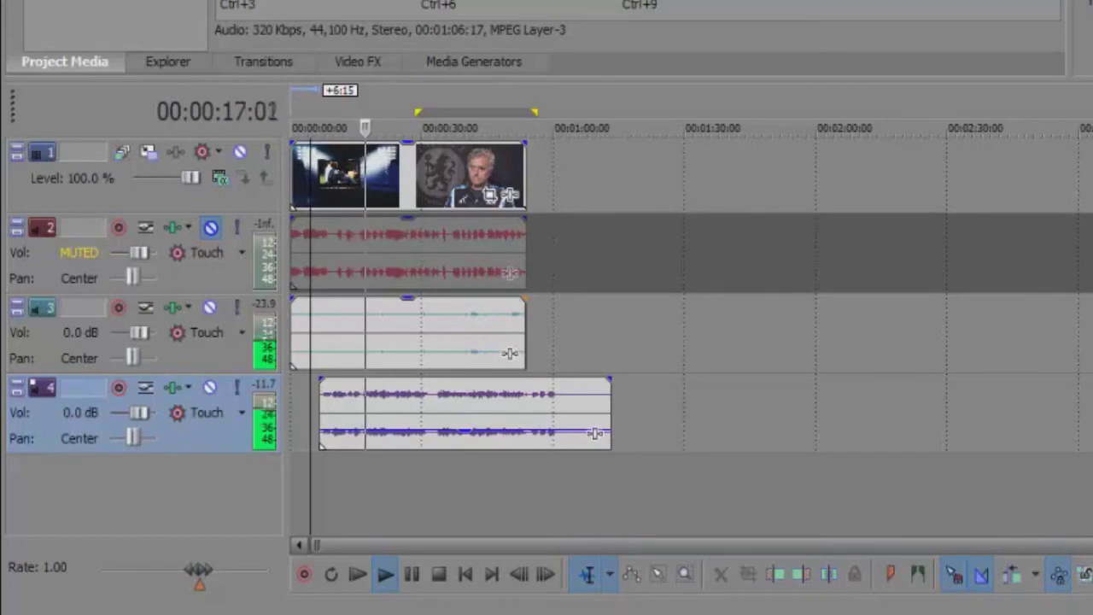
key(Return)
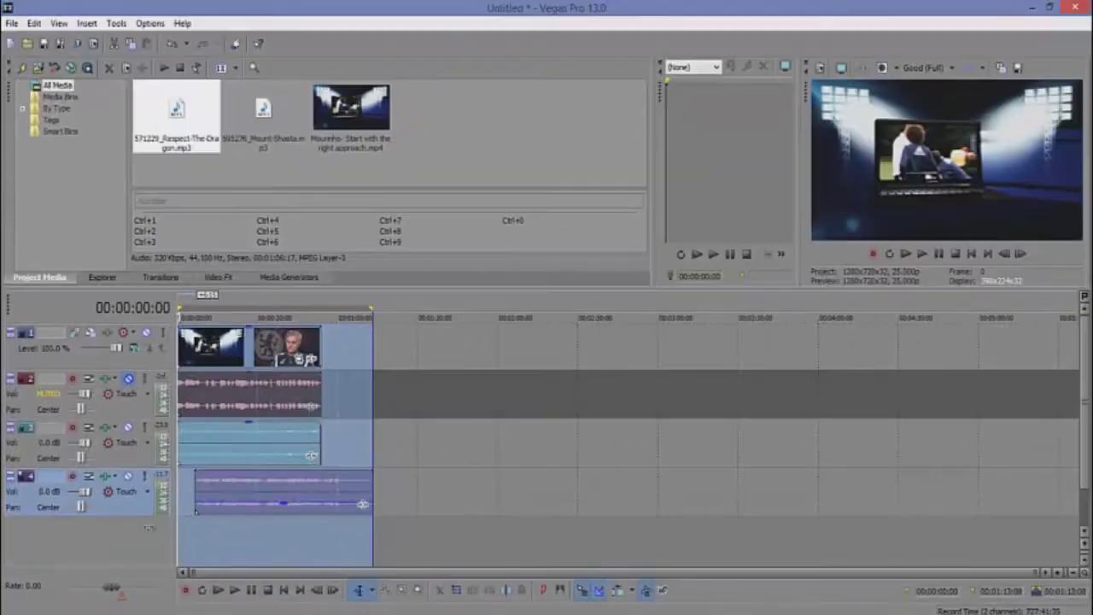
Step: Render the project to a media file with File > Render As
click(12, 23)
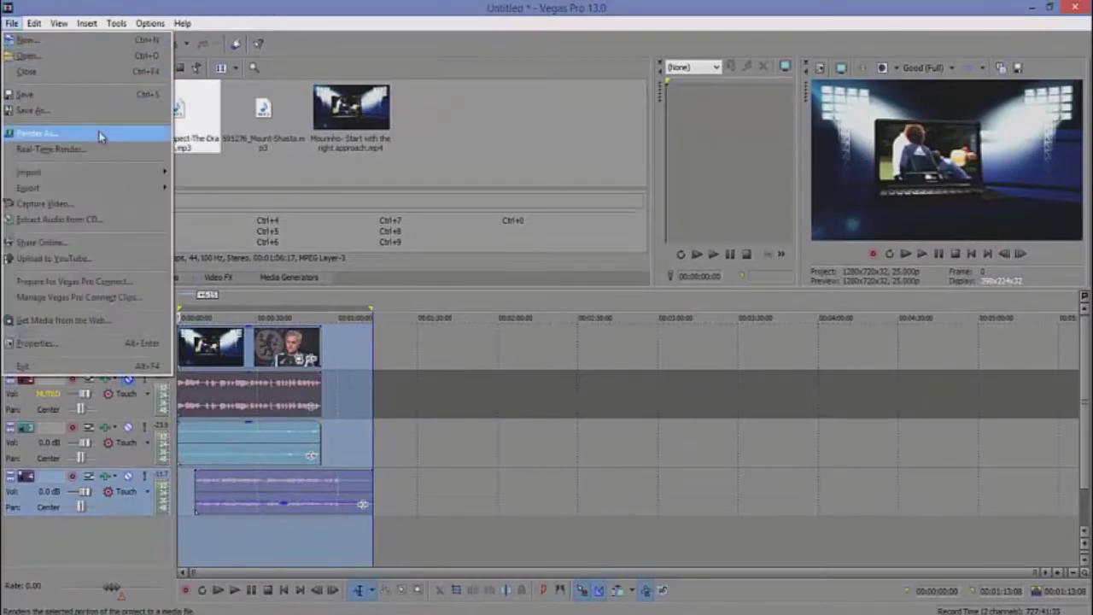
click(120, 134)
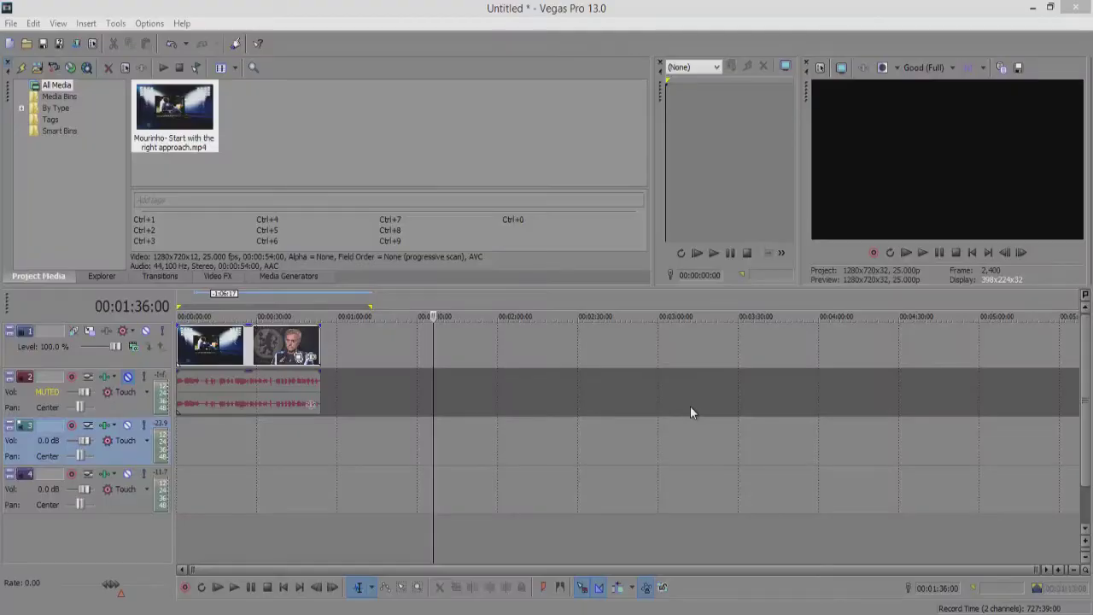
Step: Insert a text media event reading 'testing text' on the video track near 1:15
right_click(390, 440)
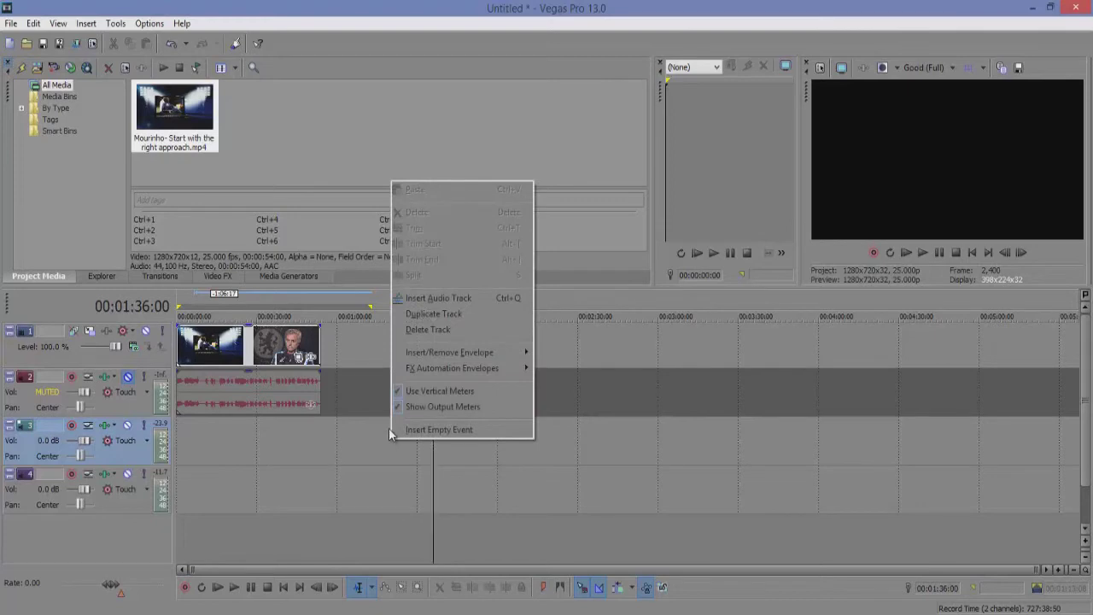
click(379, 444)
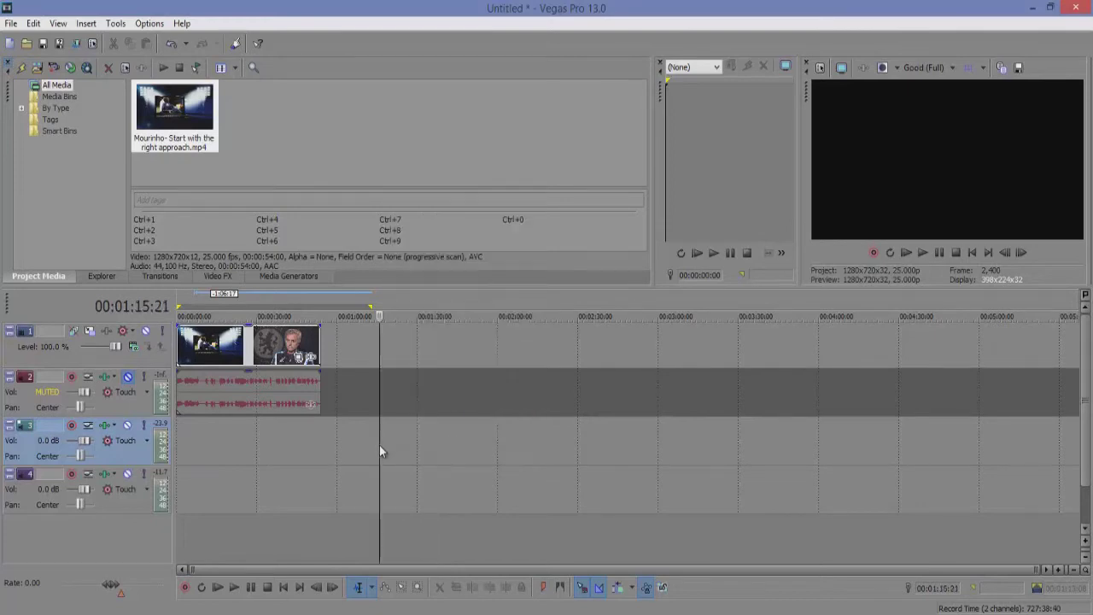
right_click(418, 341)
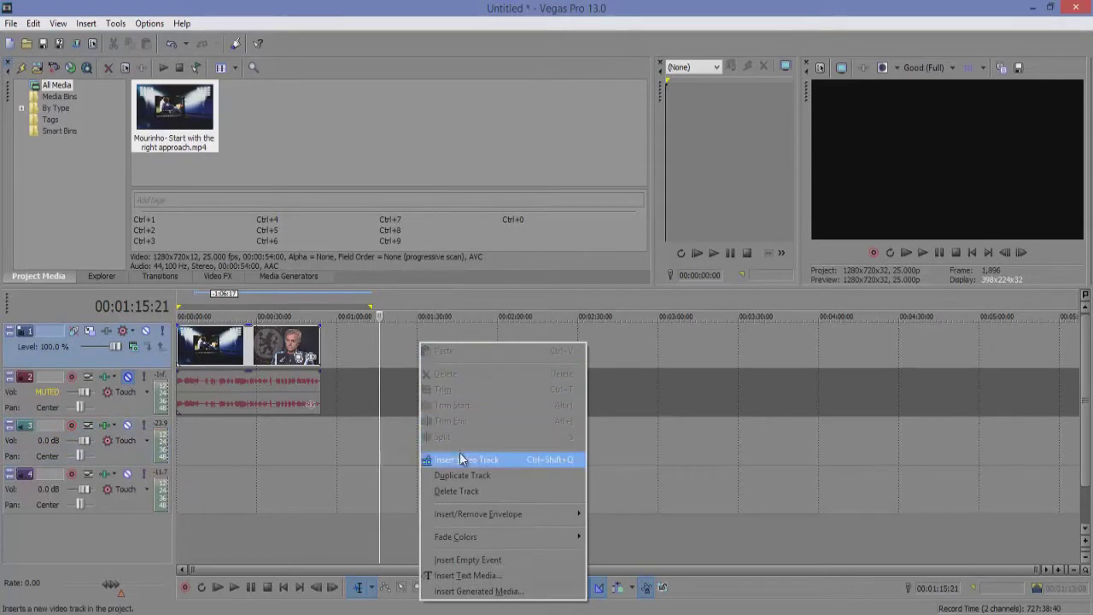
click(469, 576)
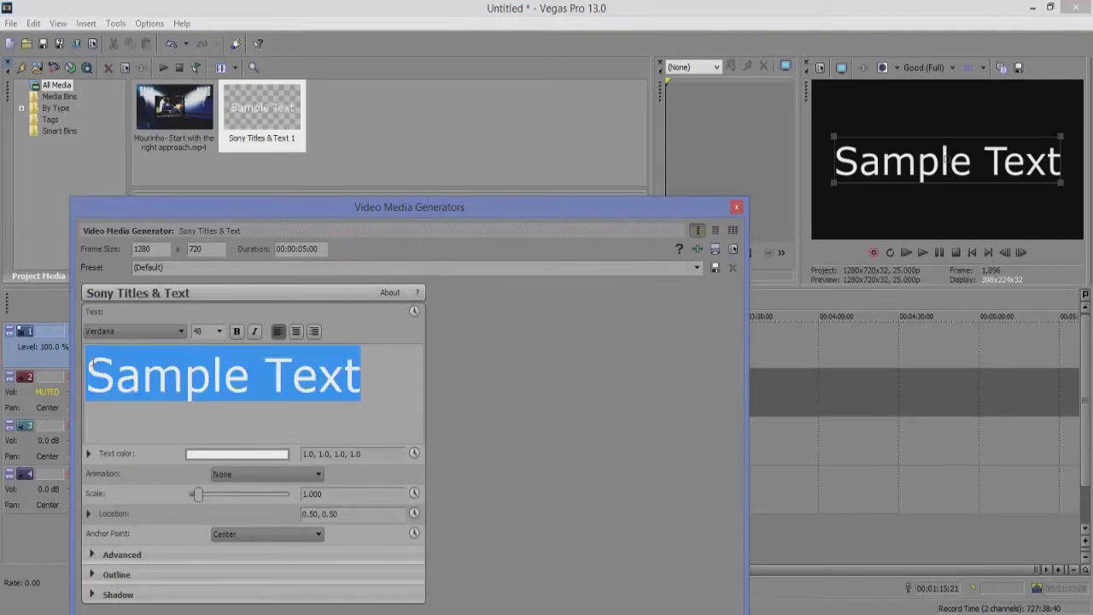
text(testing text)
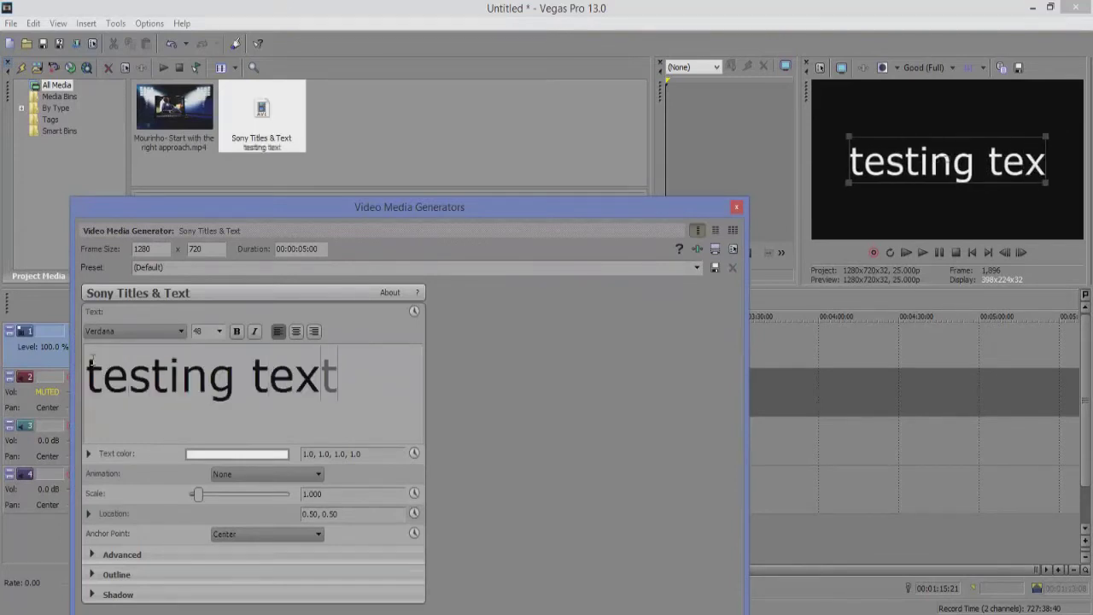
click(735, 207)
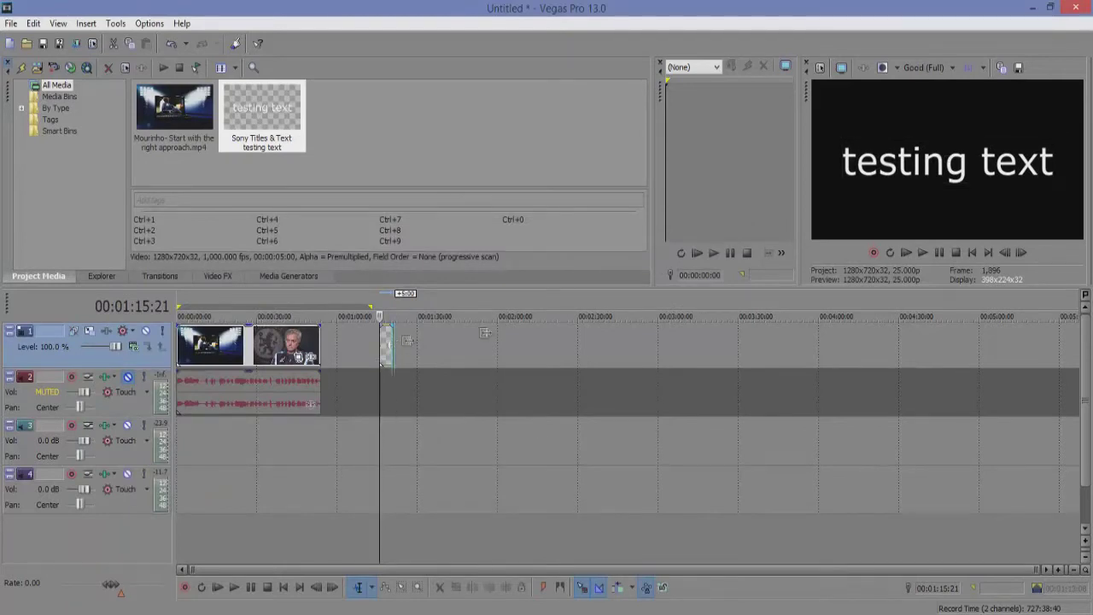
Step: Lengthen the 'testing text' event and slide it to start near the one-minute mark
drag(393, 342, 404, 466)
click(495, 350)
drag(371, 423, 474, 377)
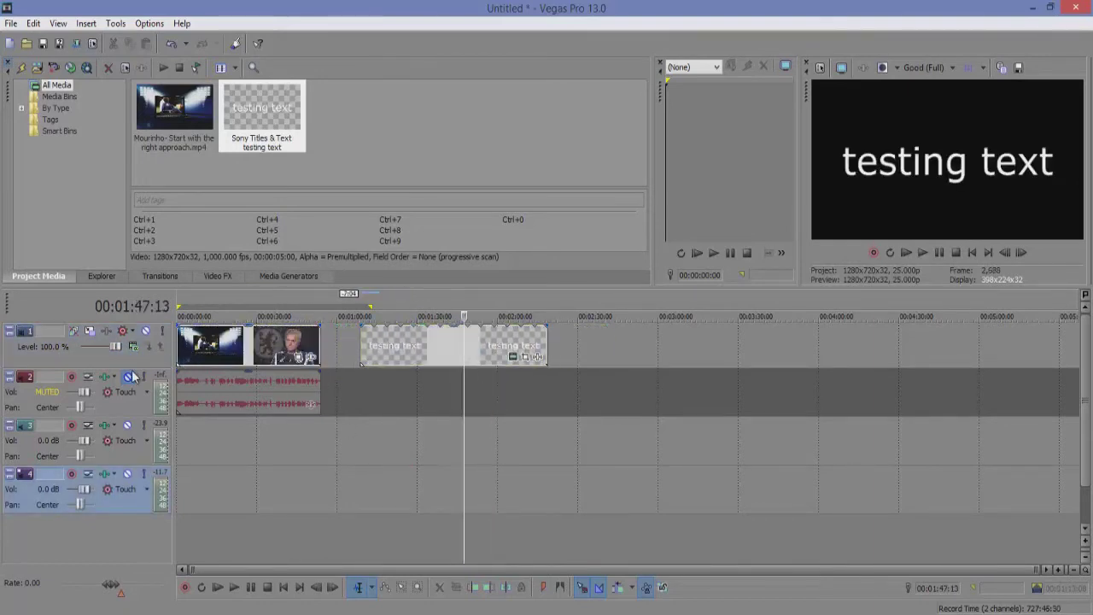
drag(399, 352, 347, 412)
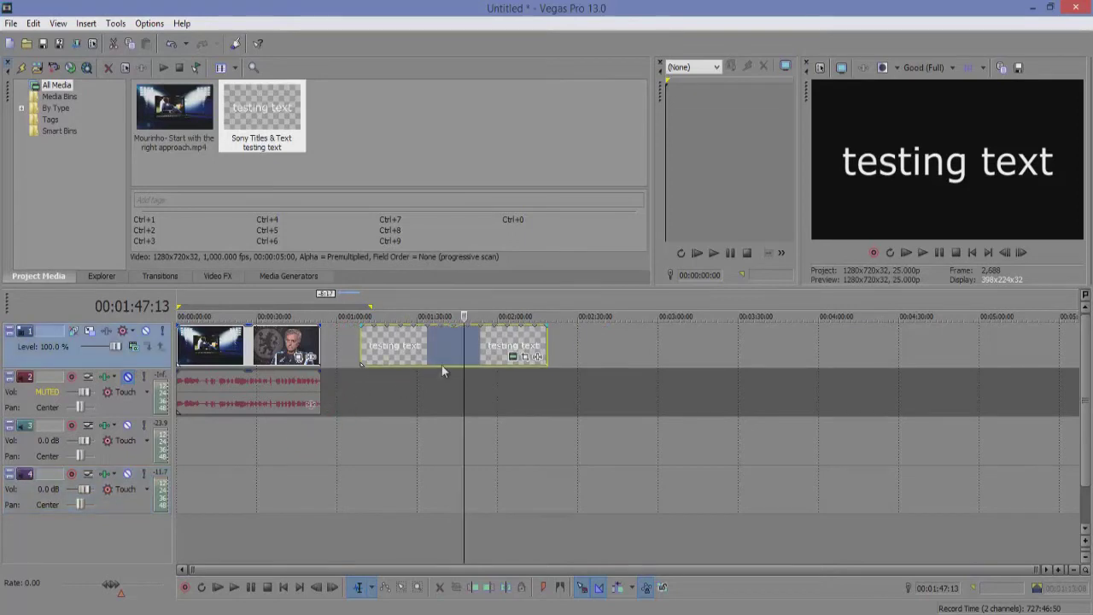
drag(441, 370, 395, 352)
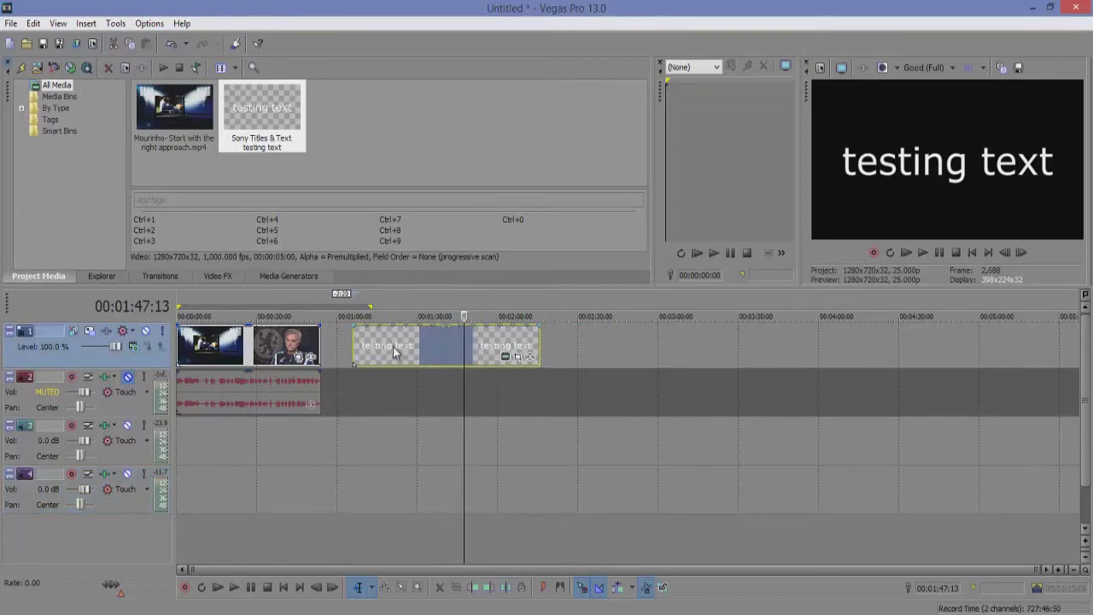
Step: Insert a new video track and move the interview video up onto it
right_click(137, 455)
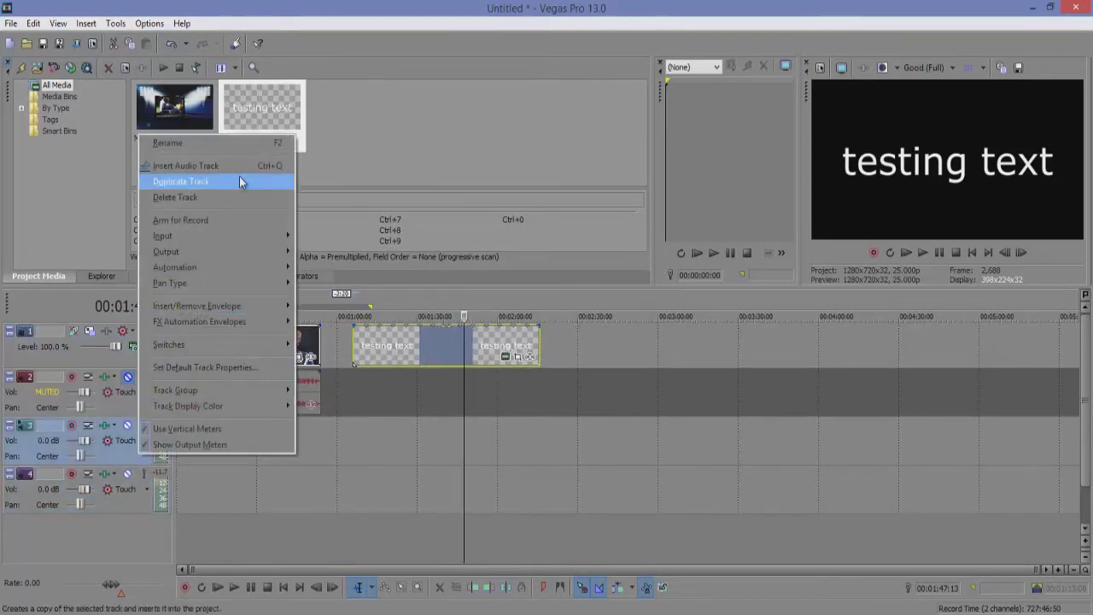
right_click(18, 408)
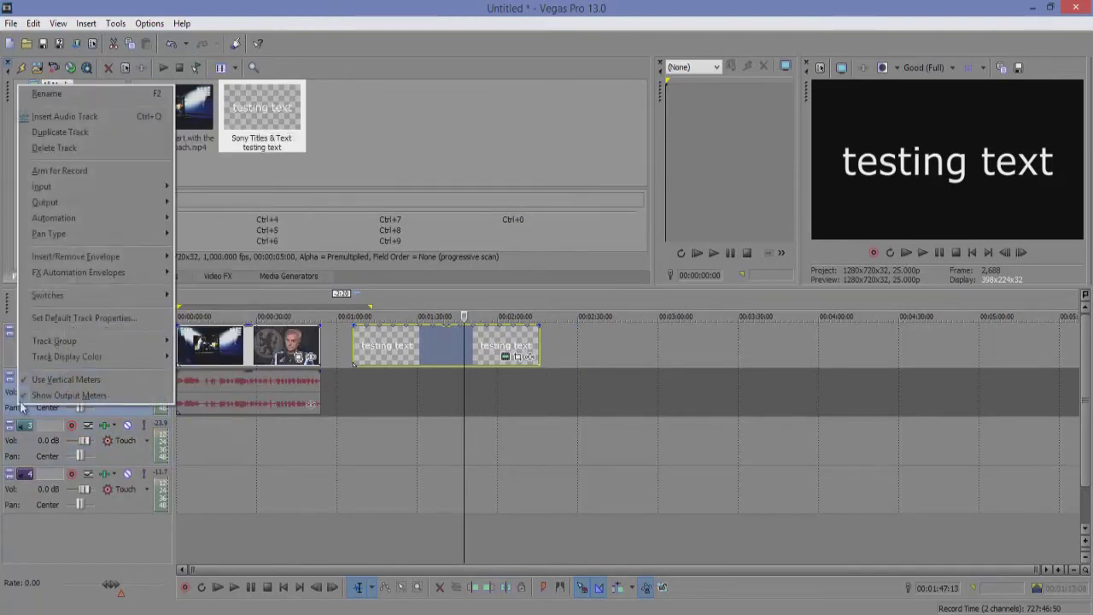
click(244, 293)
right_click(81, 356)
click(105, 391)
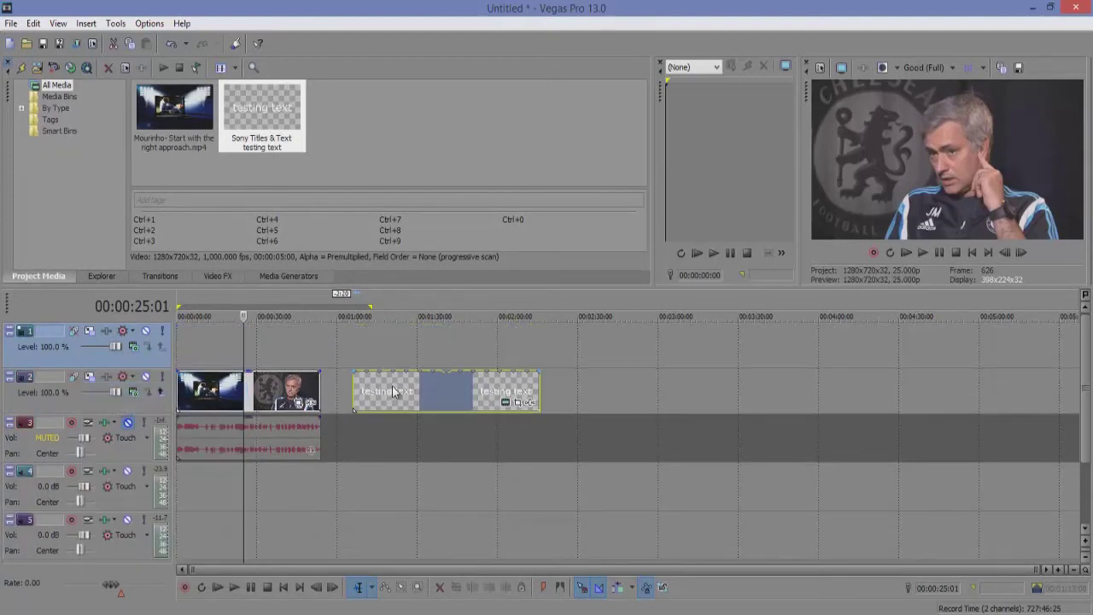
click(267, 398)
drag(255, 344, 256, 348)
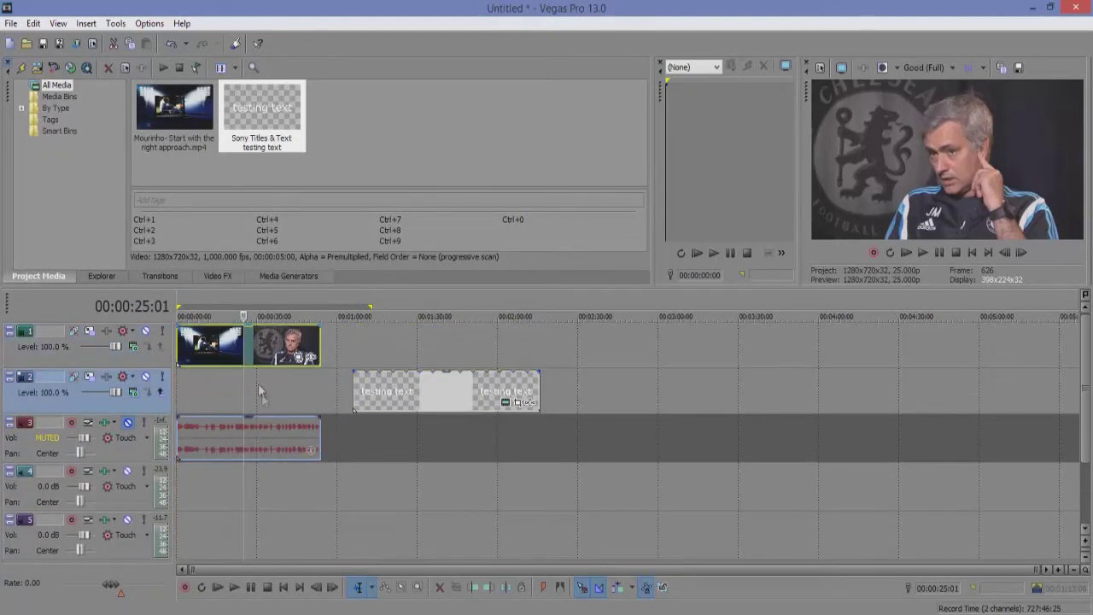
Step: Preview the layering with the text clip at the start, then move it back near one minute
drag(427, 387, 239, 387)
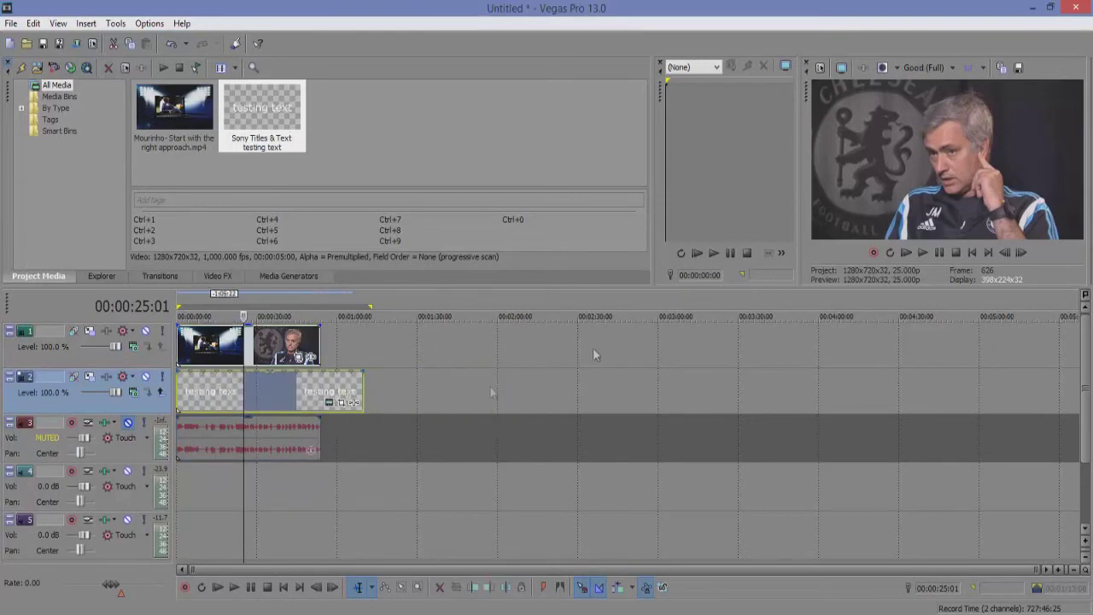
click(292, 517)
key(space)
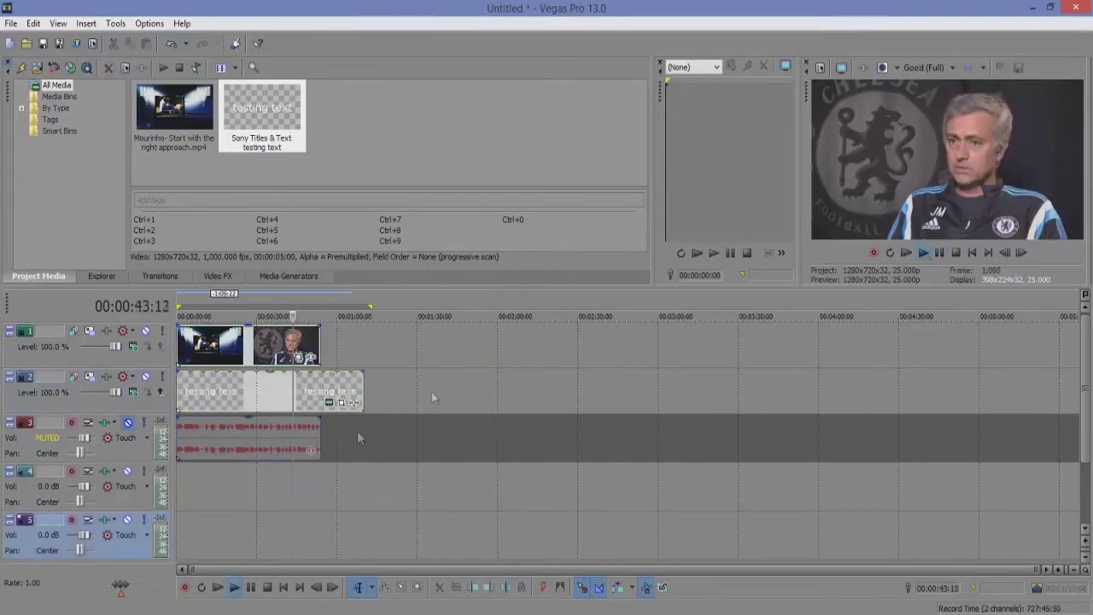
click(238, 505)
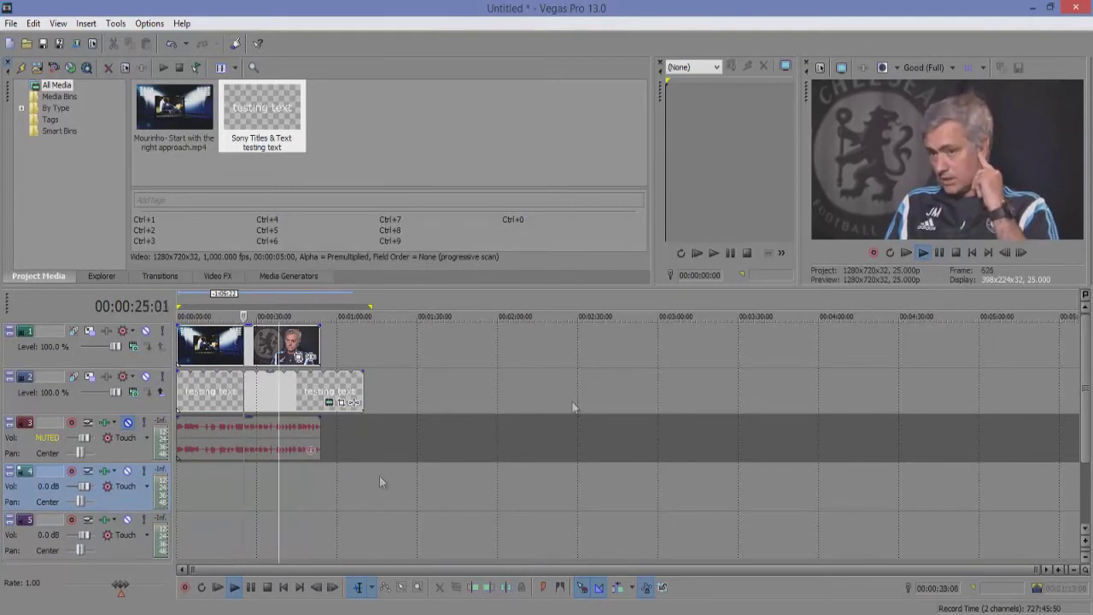
click(940, 252)
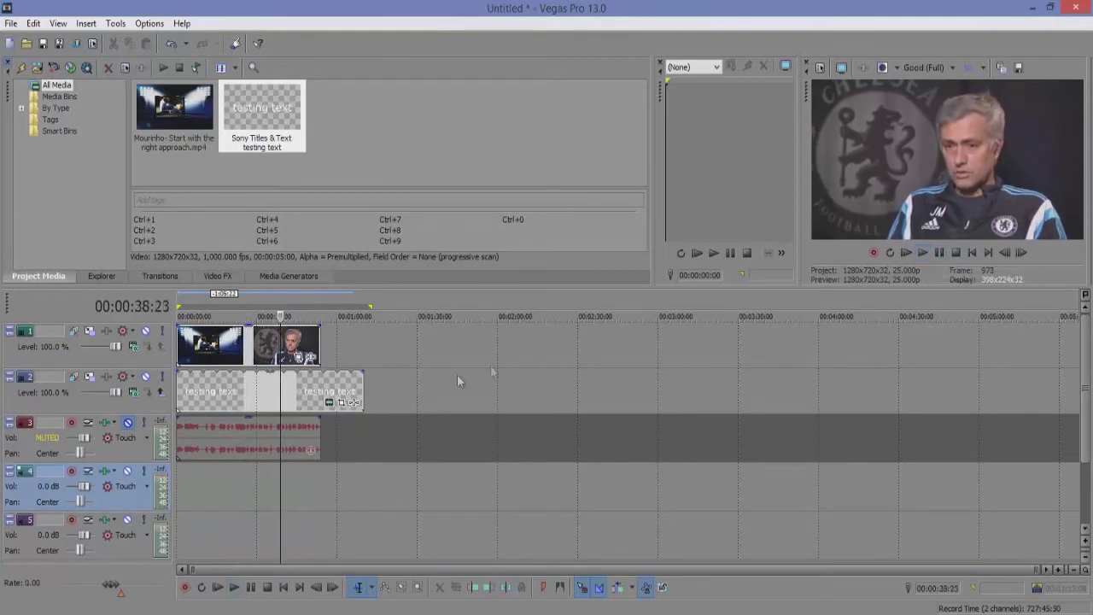
drag(274, 399, 427, 382)
click(268, 362)
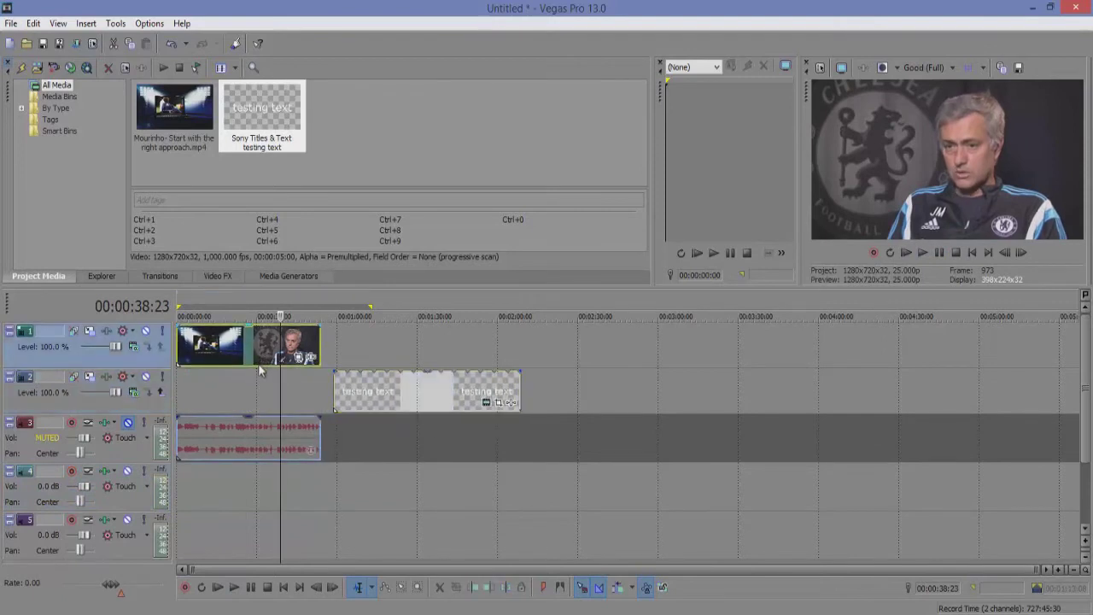
Step: Move the interview video to track 2 and the text clip onto the top track at 0:00
drag(255, 386, 254, 387)
click(359, 392)
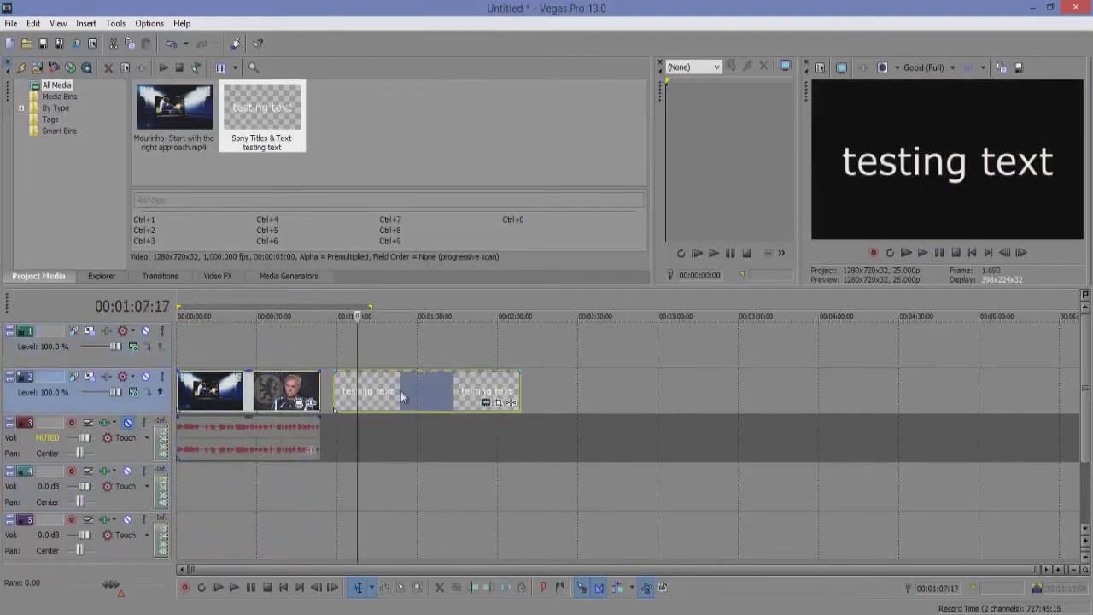
drag(424, 397, 352, 344)
drag(274, 334, 274, 330)
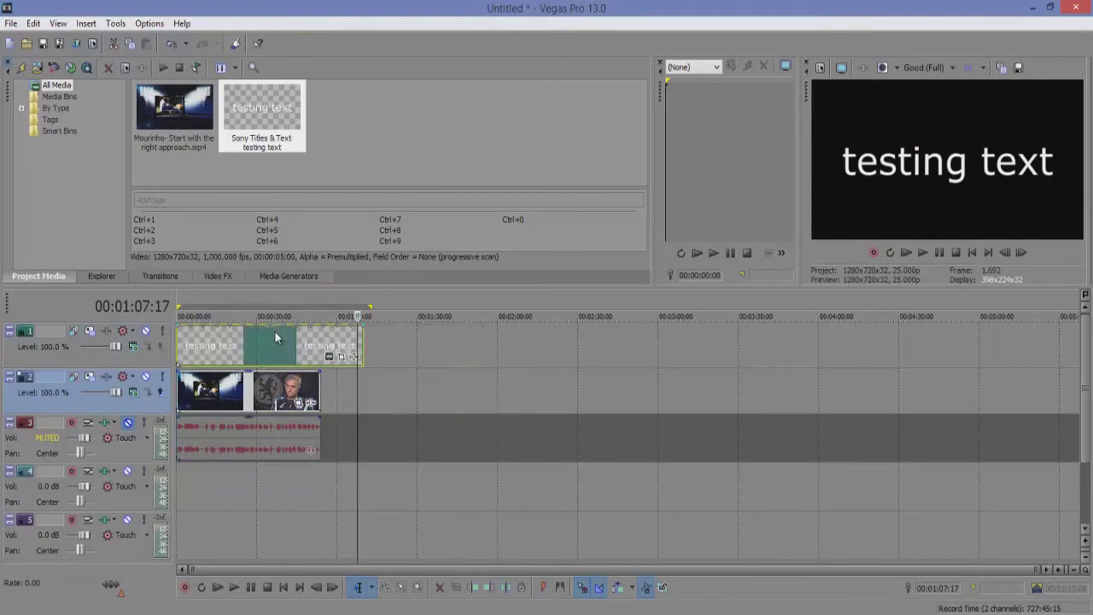
Step: Play the text overlay from the start and open the text track's Track Motion settings
click(223, 493)
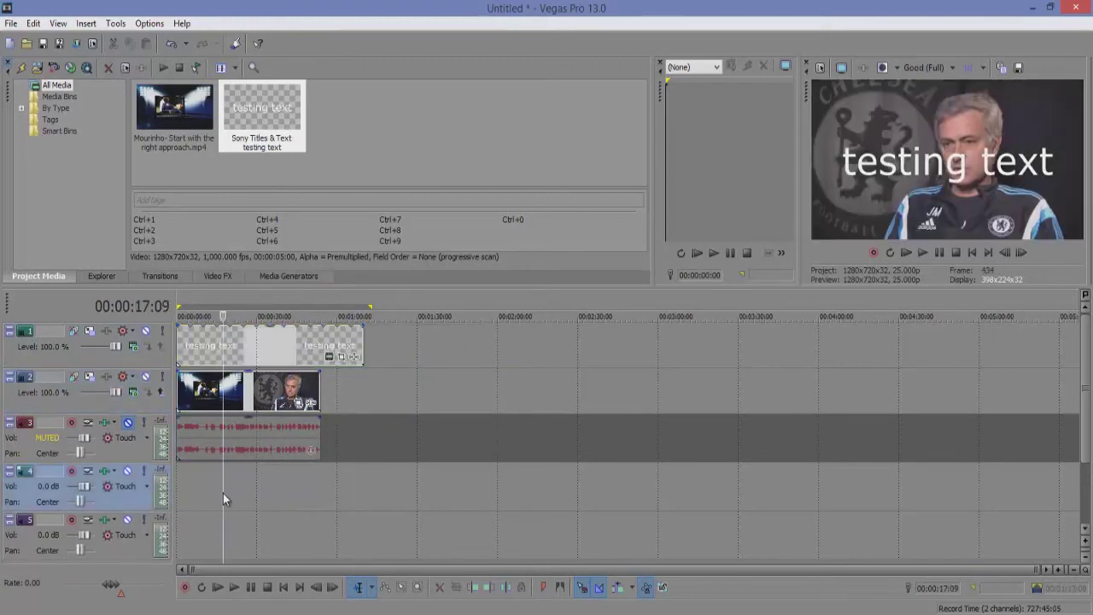
click(179, 482)
click(235, 589)
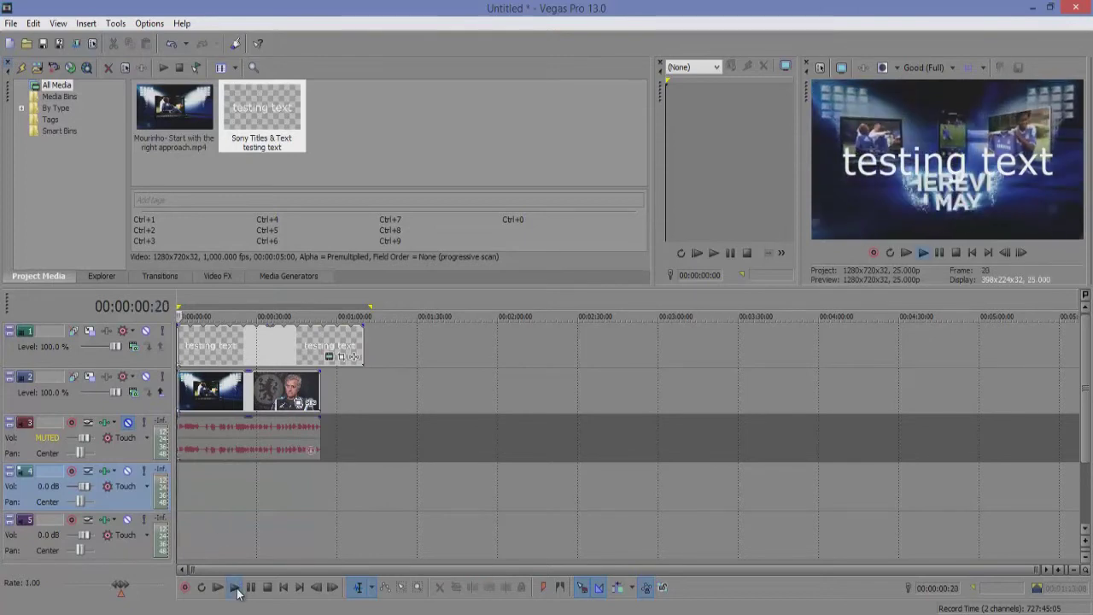
click(270, 352)
right_click(271, 354)
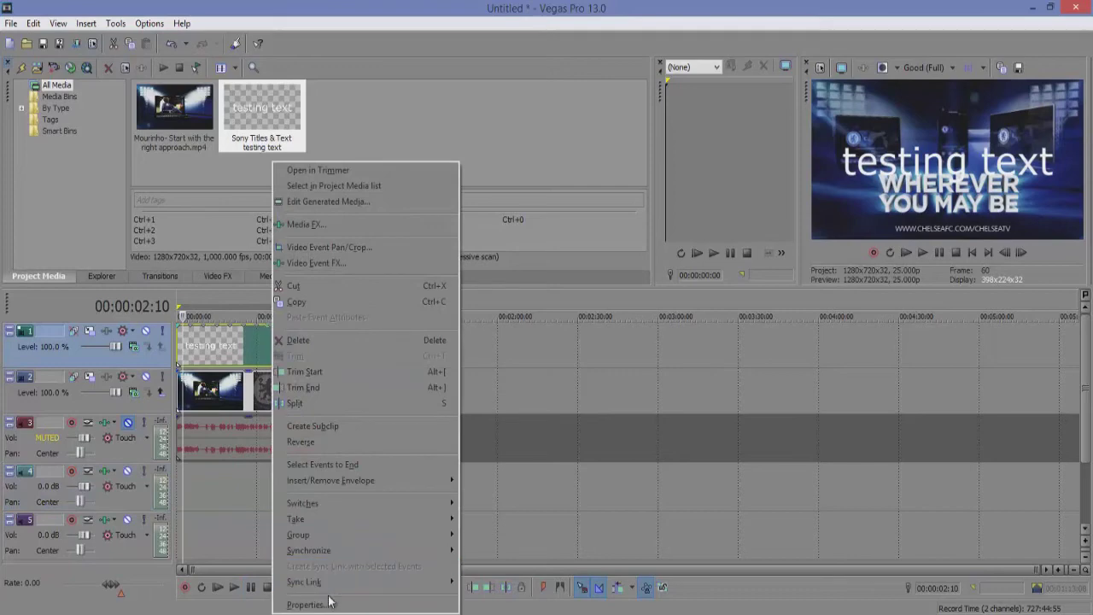
click(89, 330)
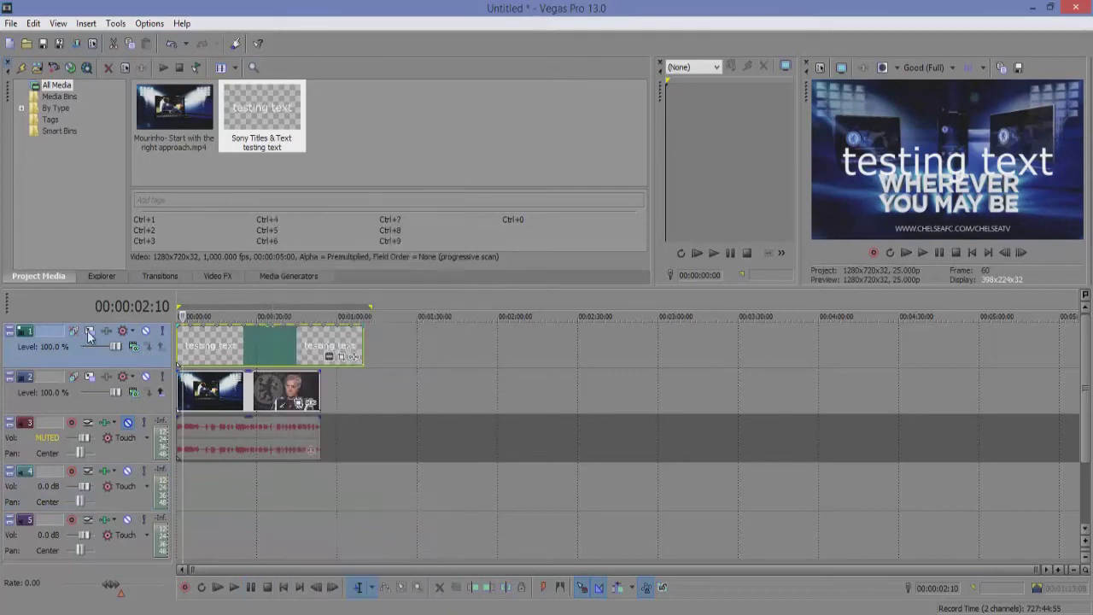
Step: Shift the text frame slightly and tilt it 39° in Track Motion, then close it
drag(596, 263, 589, 272)
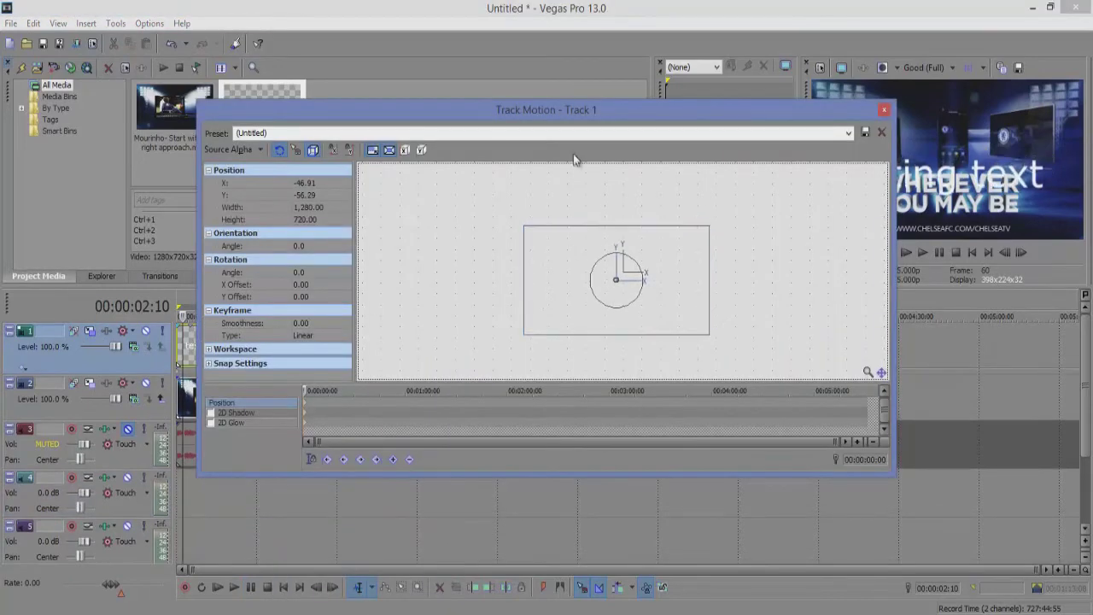
drag(558, 108, 447, 249)
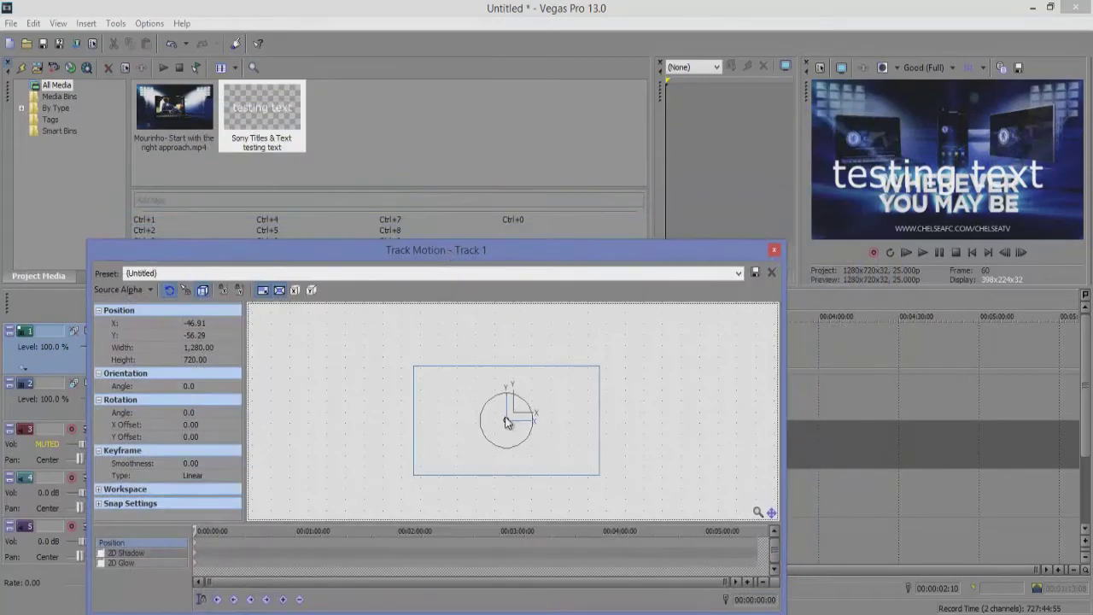
drag(501, 425, 471, 422)
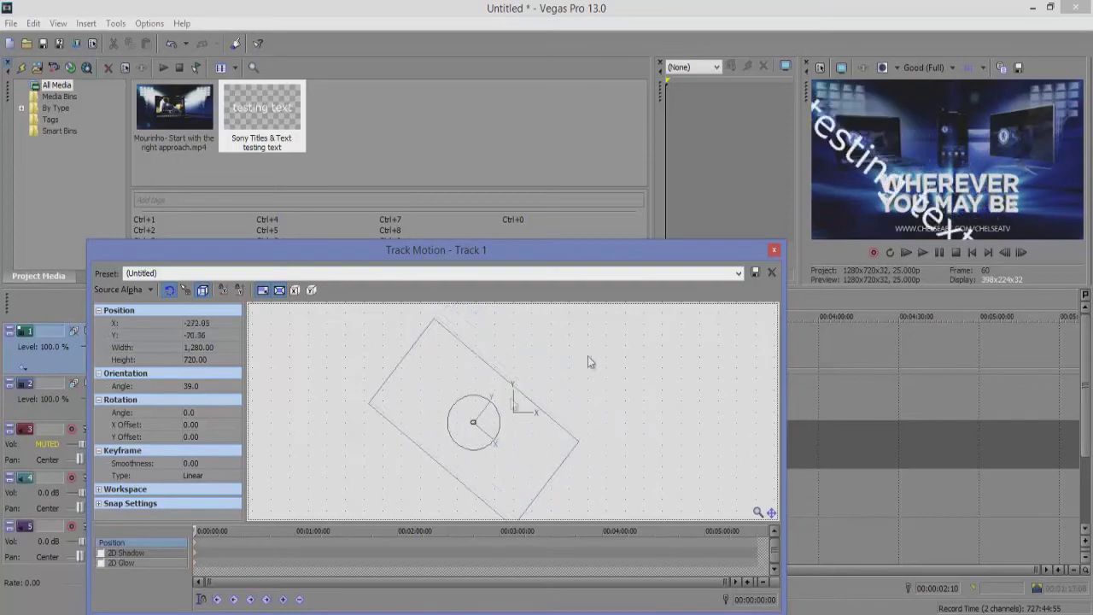
click(773, 250)
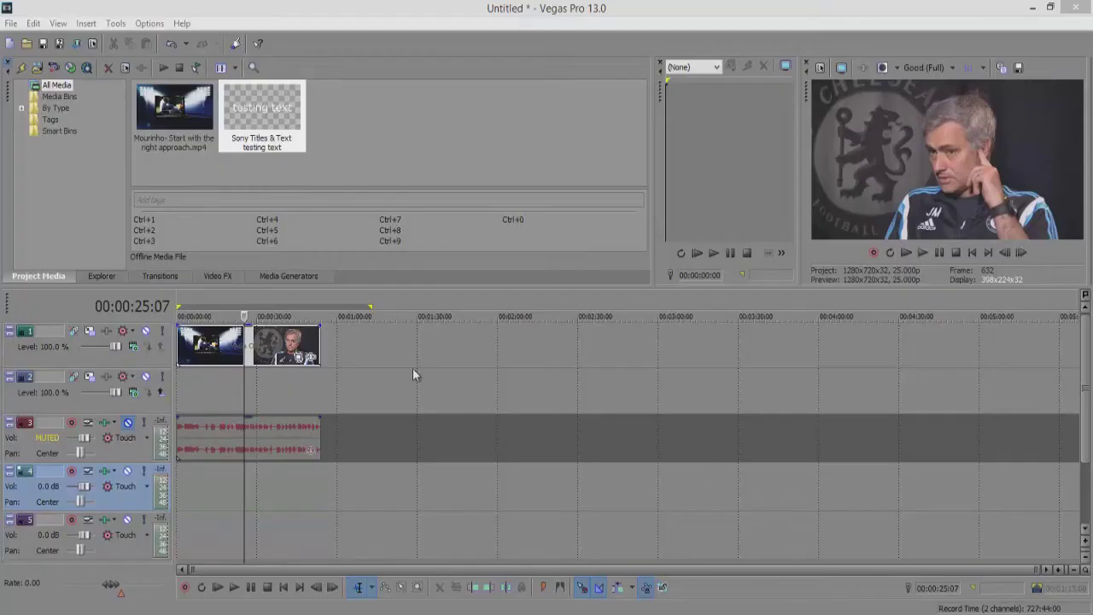
Step: Move the interview video and audio later and trim their ends to finish around 0:53
click(285, 388)
click(297, 387)
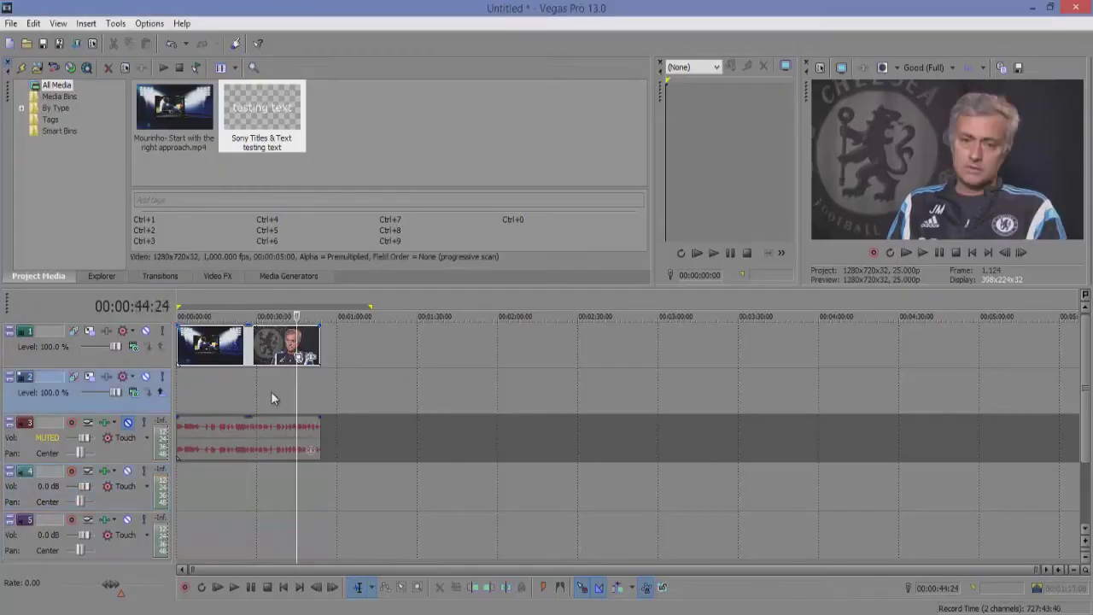
click(271, 391)
drag(237, 344, 443, 345)
click(449, 392)
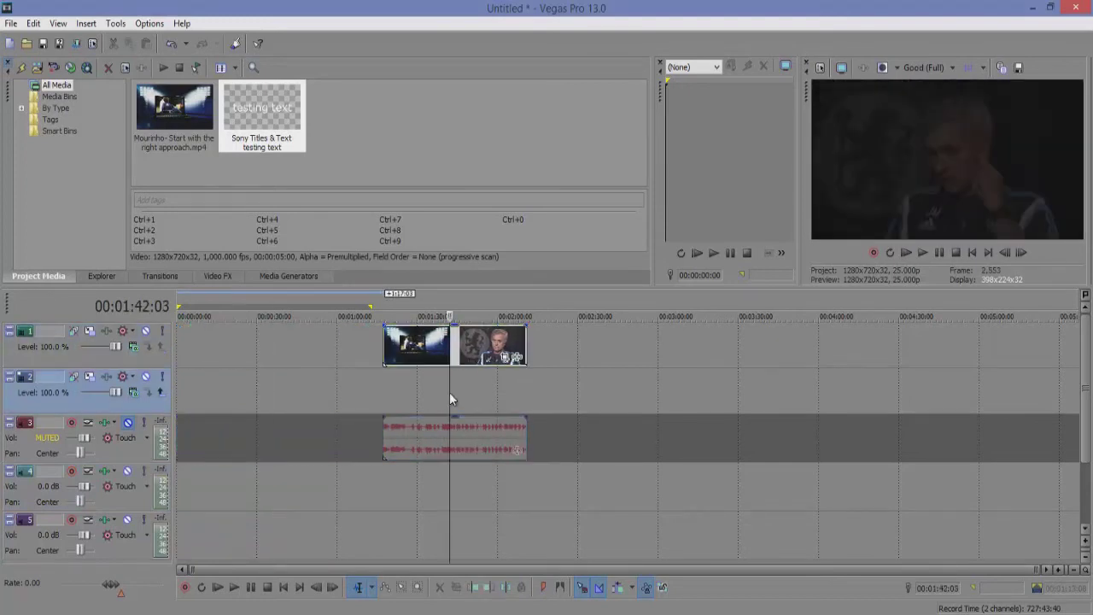
click(527, 337)
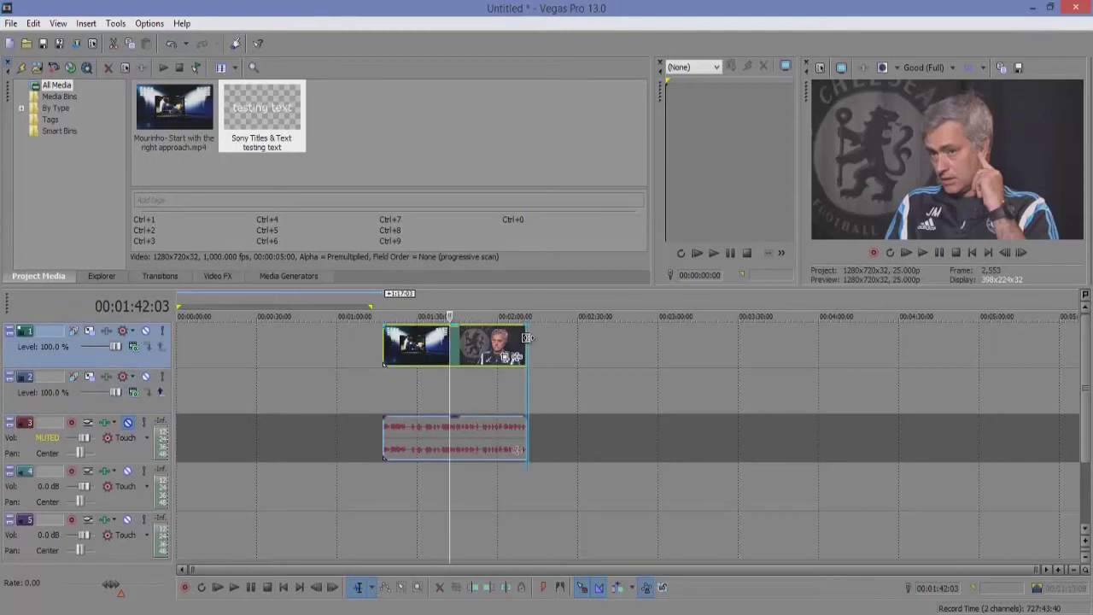
drag(527, 337, 568, 338)
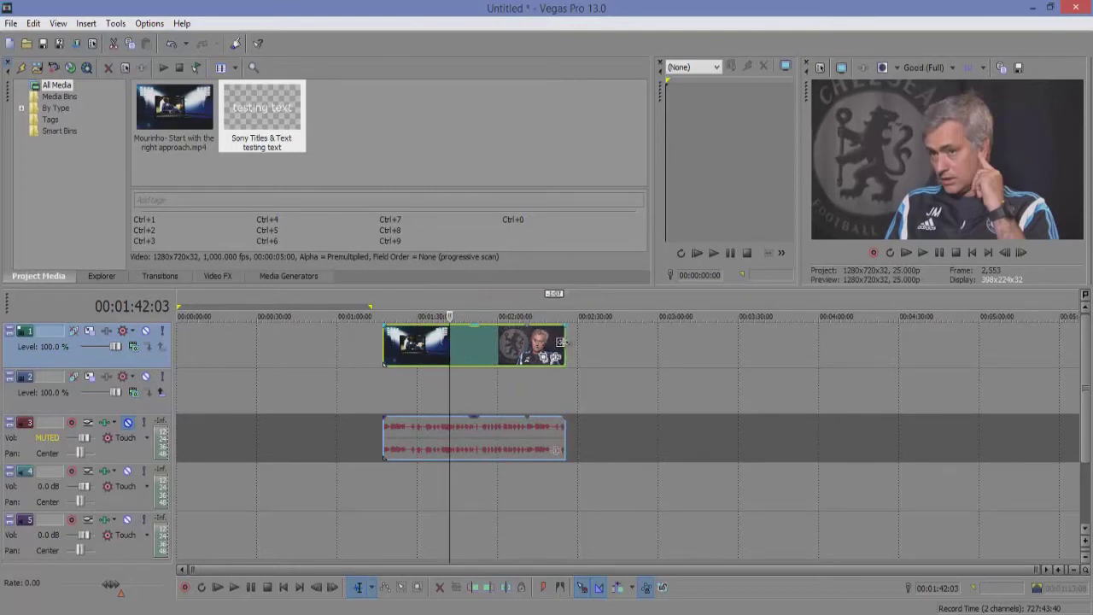
drag(562, 342, 470, 333)
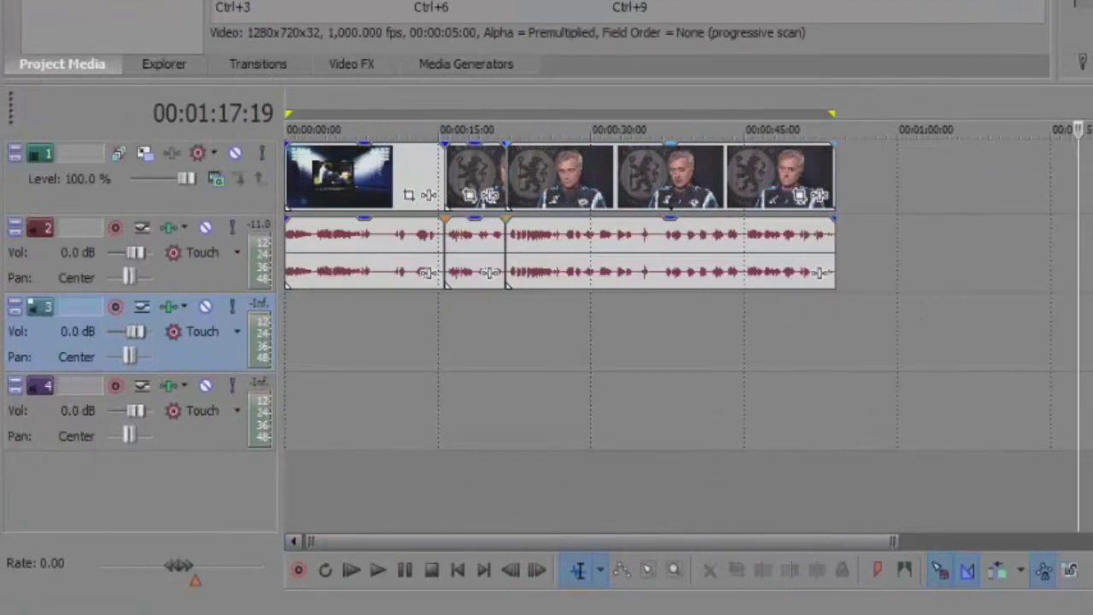
Step: Split the interview clip at about 15:06 and 21:24
click(489, 271)
mouse_move(489, 271)
mouse_down()
mouse_move(488, 349)
mouse_move(489, 271)
mouse_up()
click(441, 370)
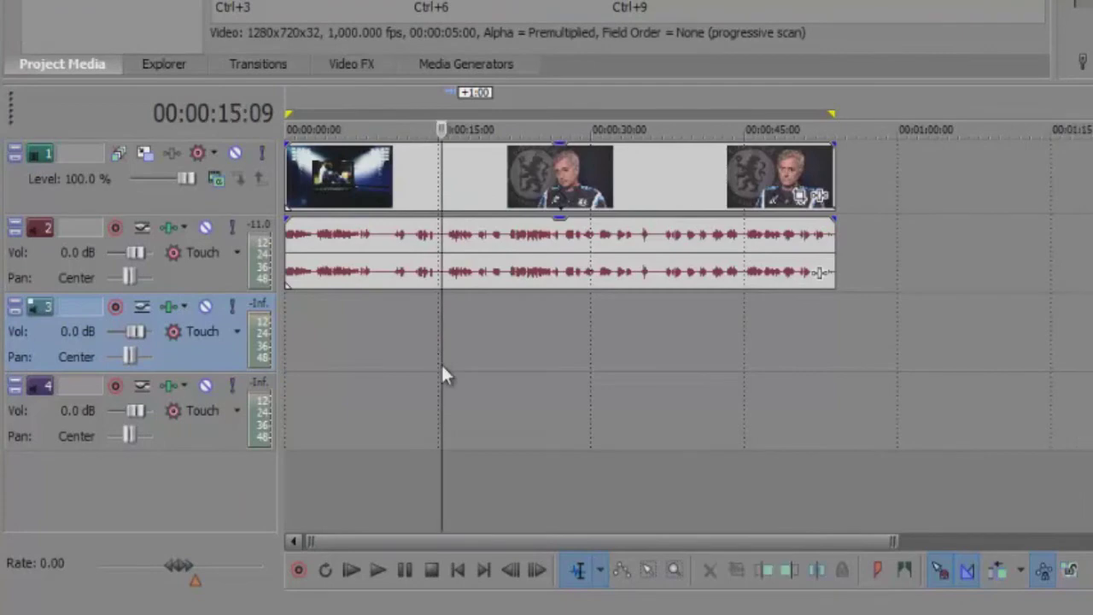
drag(737, 346, 386, 331)
click(522, 373)
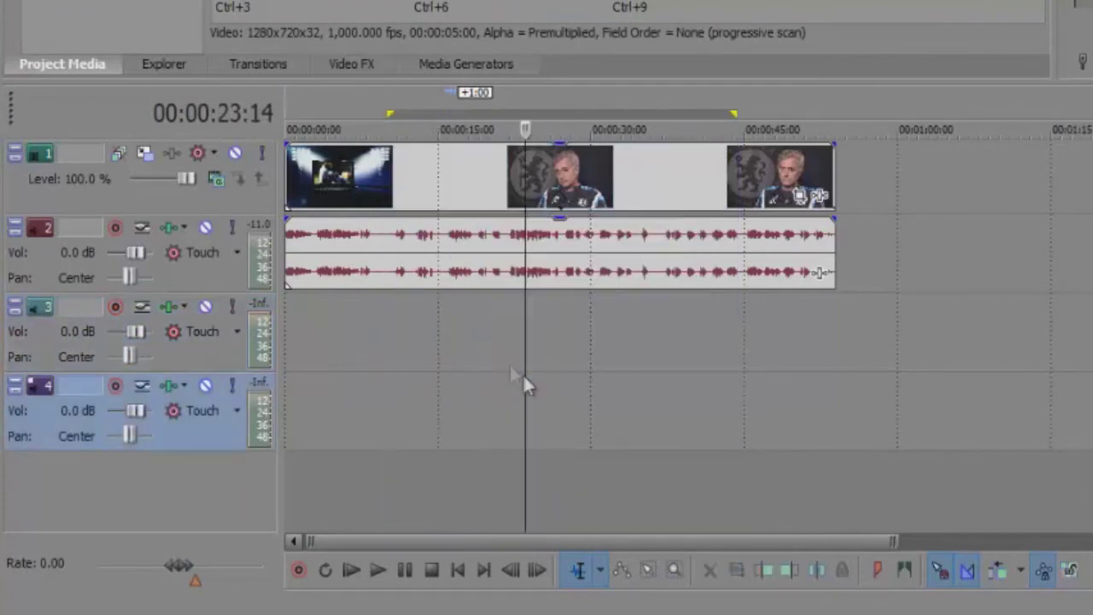
click(452, 319)
click(440, 321)
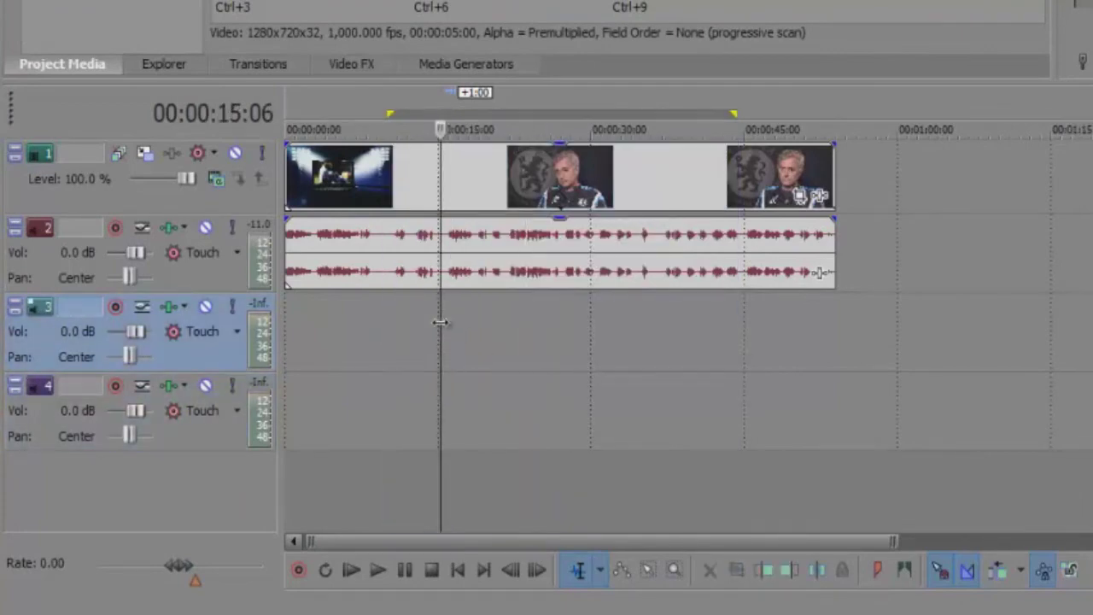
key(s)
click(509, 310)
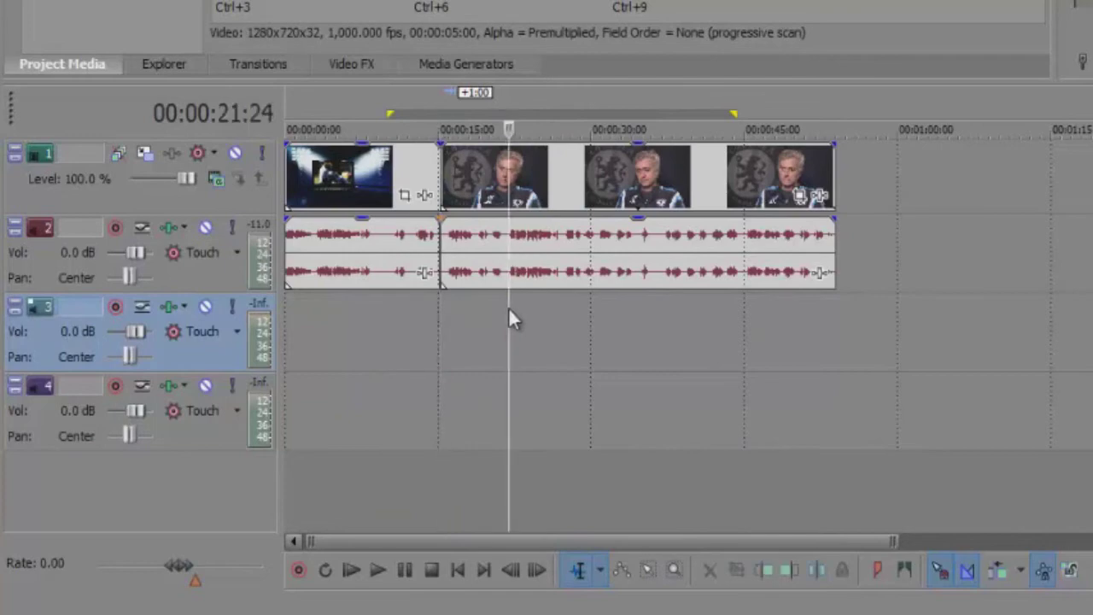
key(s)
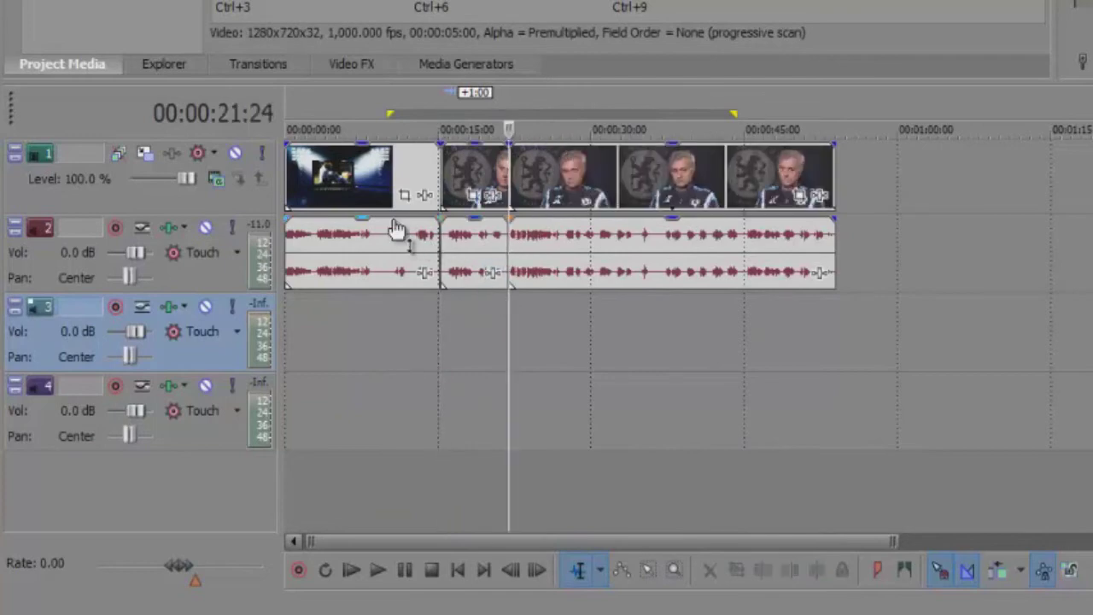
Step: Lower the first and last audio sections to about -11 dB and play back
drag(394, 222, 367, 260)
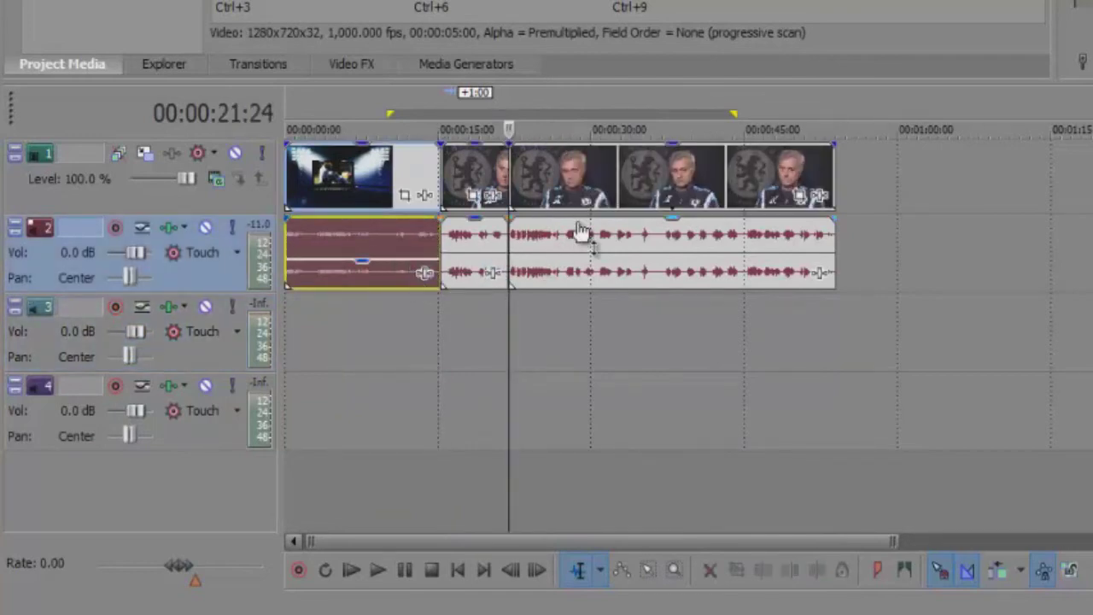
drag(580, 231, 570, 282)
click(371, 328)
key(space)
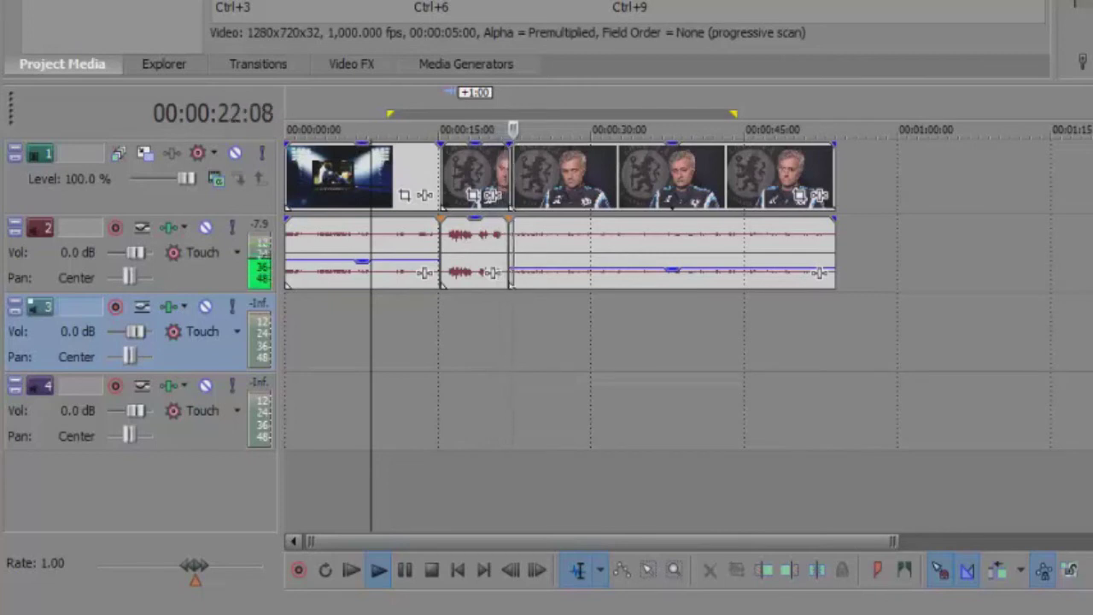
Step: Move the middle audio piece to track 3, stretch it slower with later events rippled, and play back
key(Return)
drag(456, 255, 461, 340)
click(493, 397)
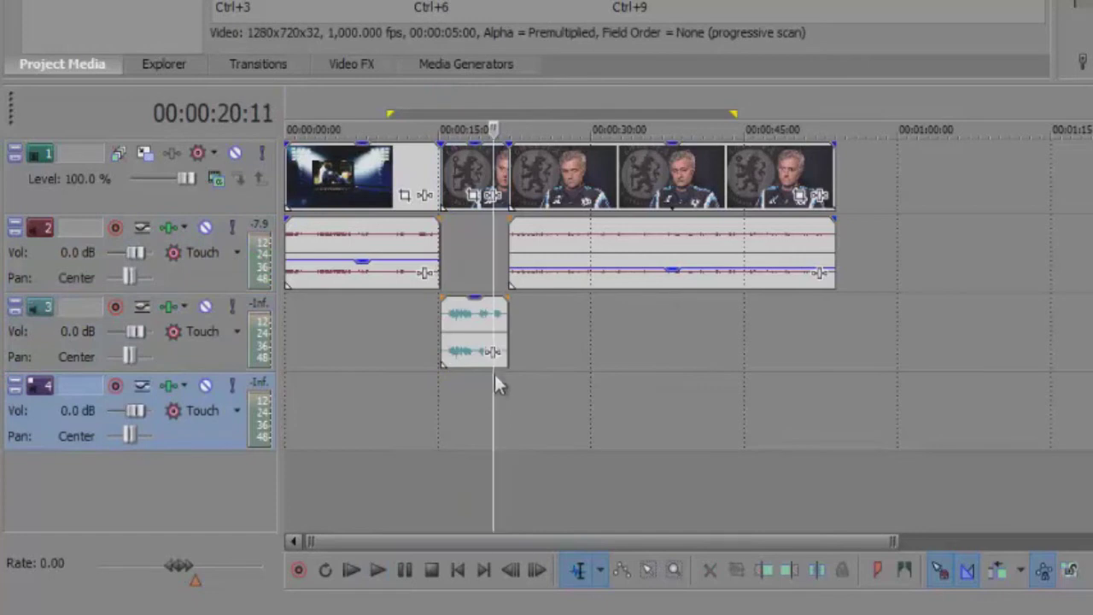
drag(508, 315, 714, 333)
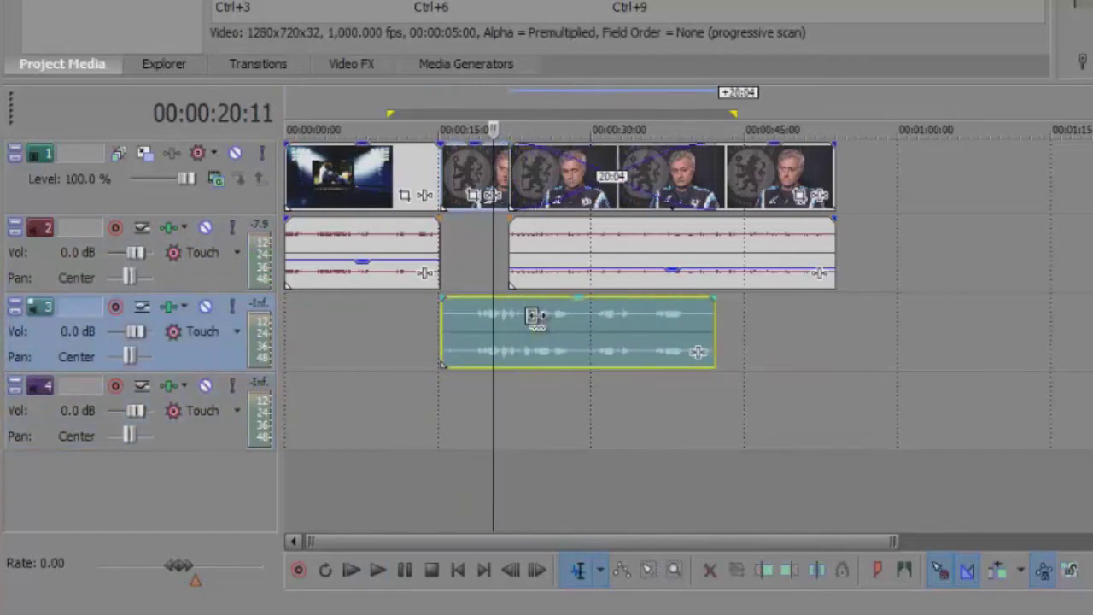
key(f)
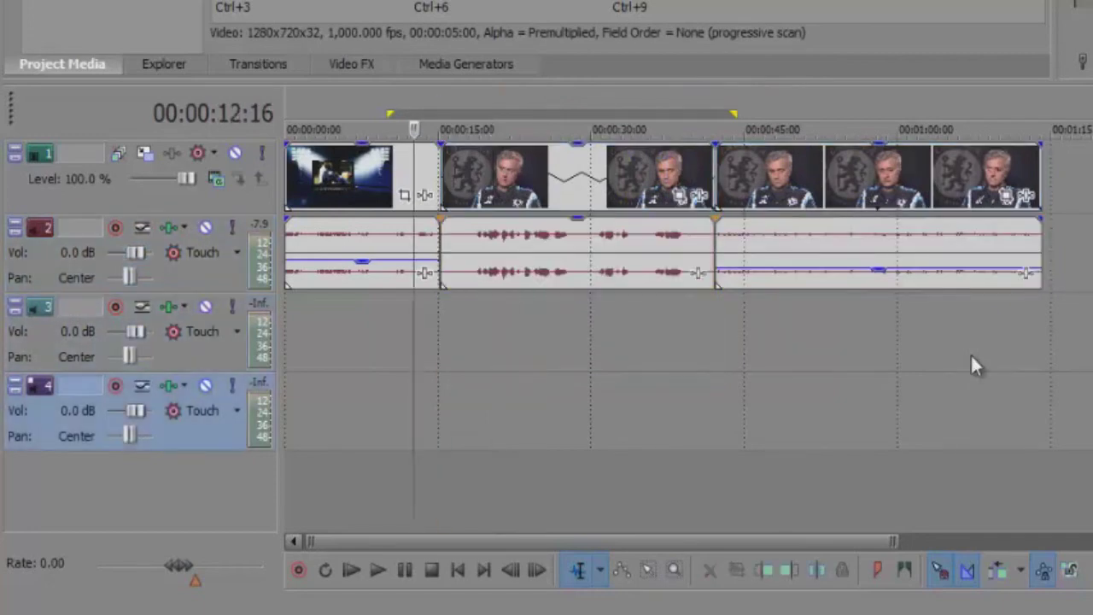
key(space)
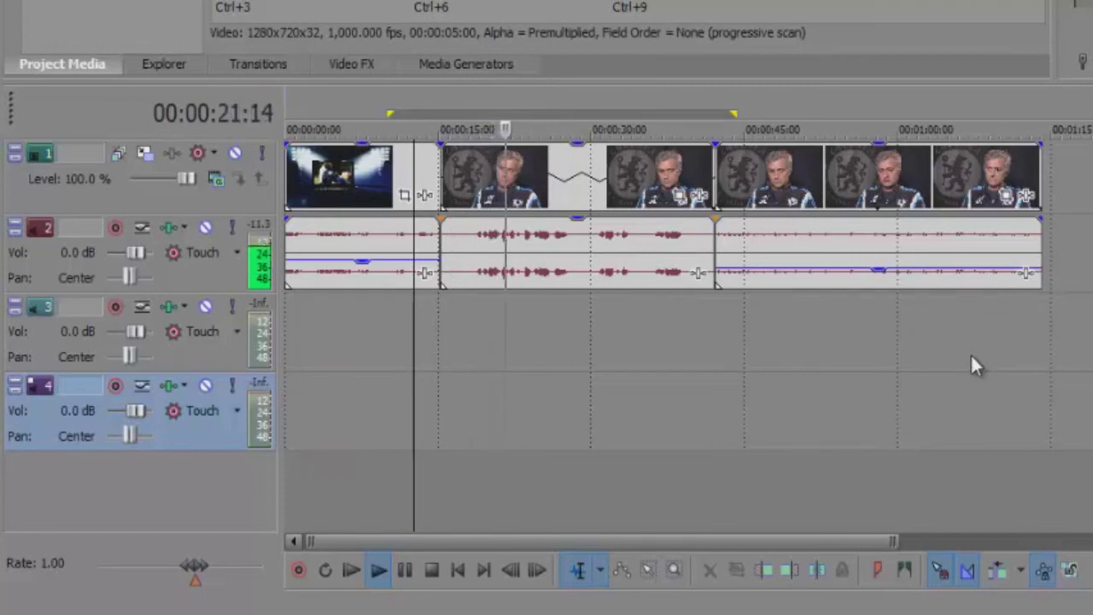
key(Up)
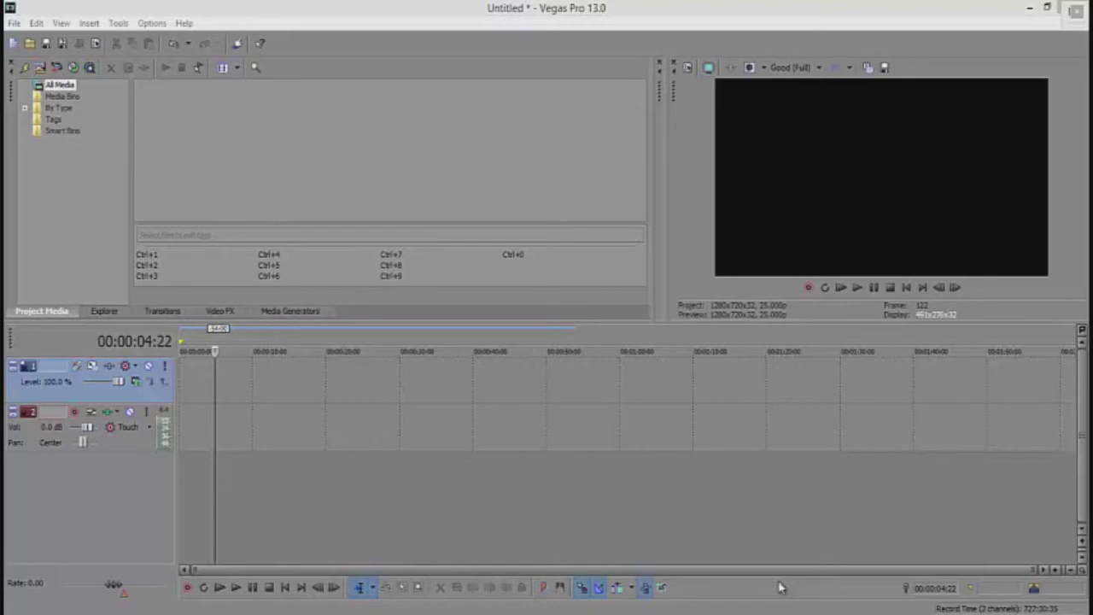
Step: Import the Mourinho interview MP4 through File > Import > Media and place it on the timeline
click(17, 24)
mouse_move(91, 171)
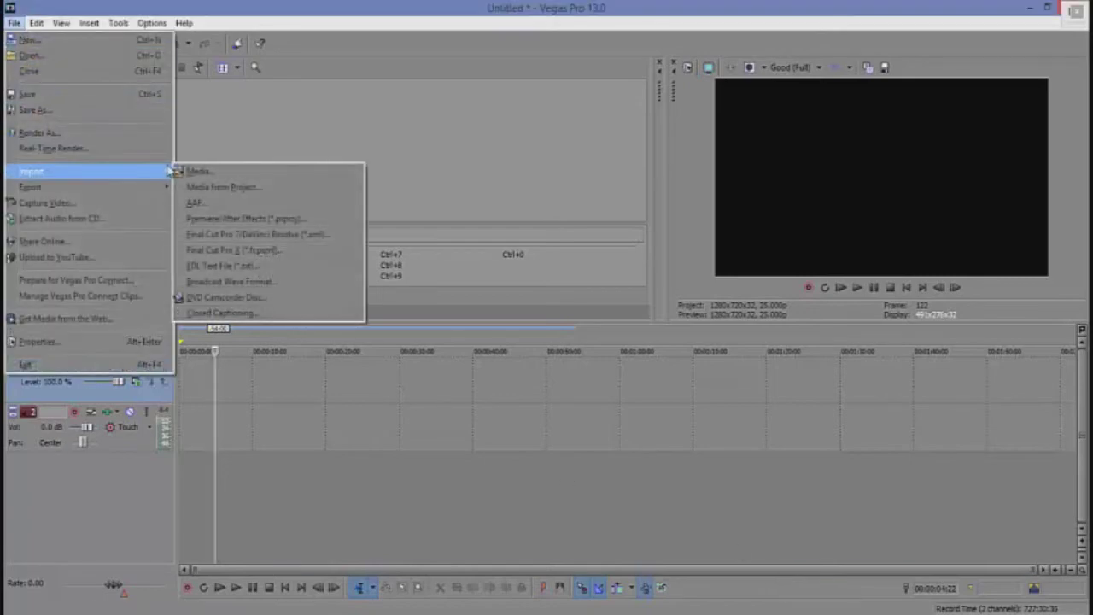
click(198, 171)
drag(540, 228, 541, 269)
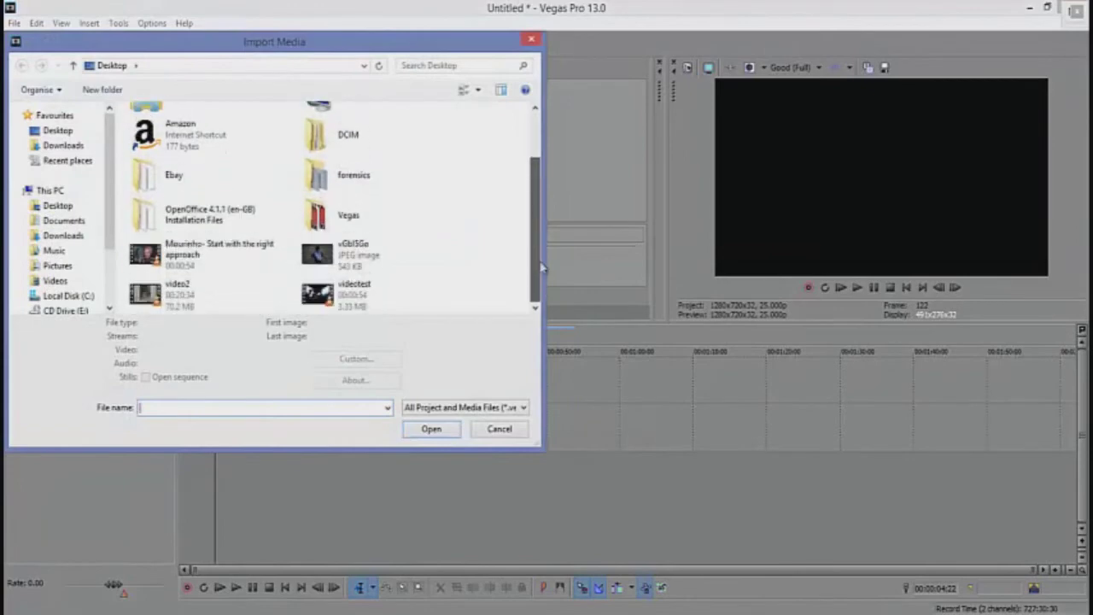
click(233, 248)
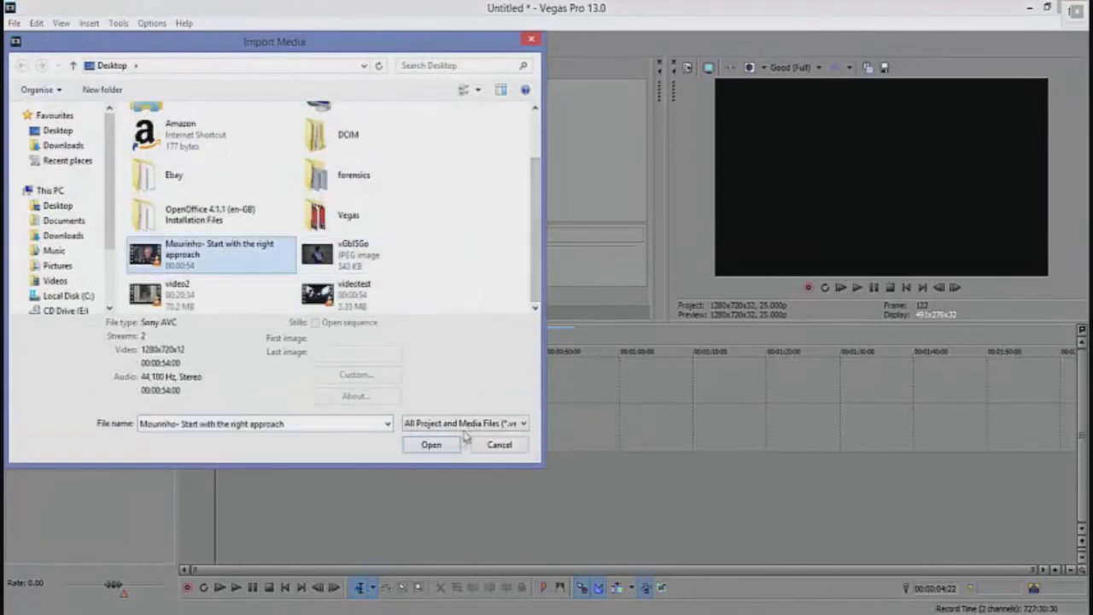
click(450, 452)
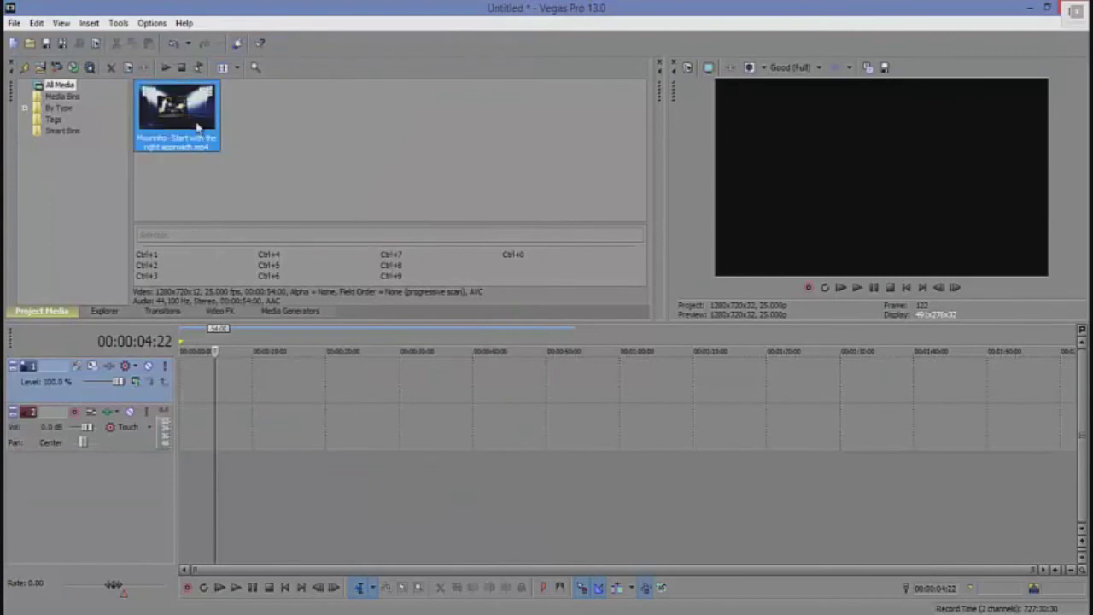
drag(233, 205, 185, 386)
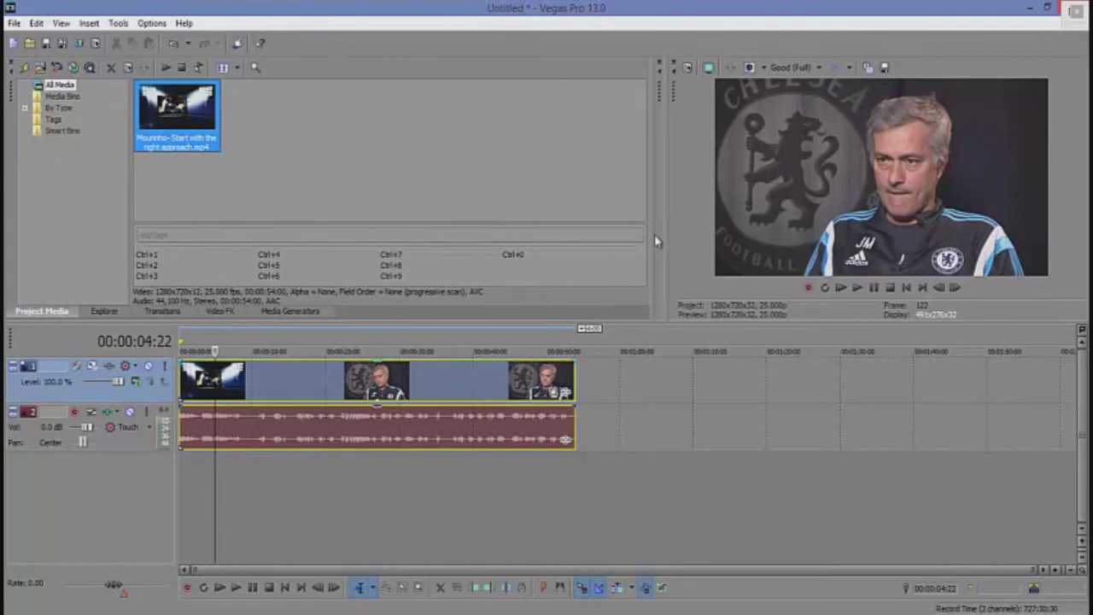
Step: Enlarge the preview area and scrub the interview clip between about 7 and 46 seconds
drag(719, 328, 697, 381)
drag(260, 551, 363, 550)
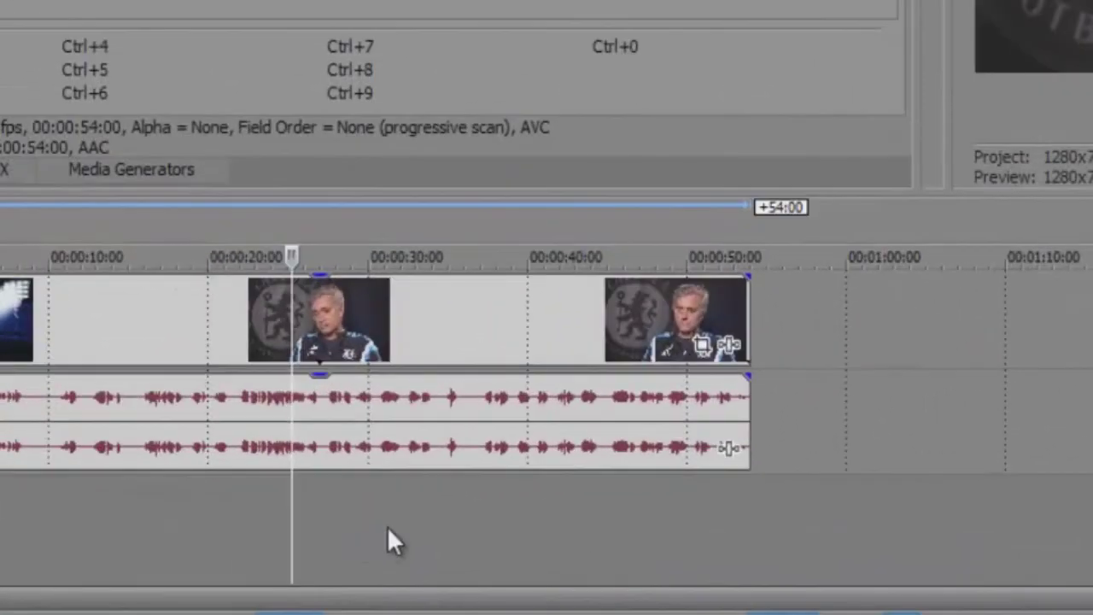
click(401, 531)
click(509, 530)
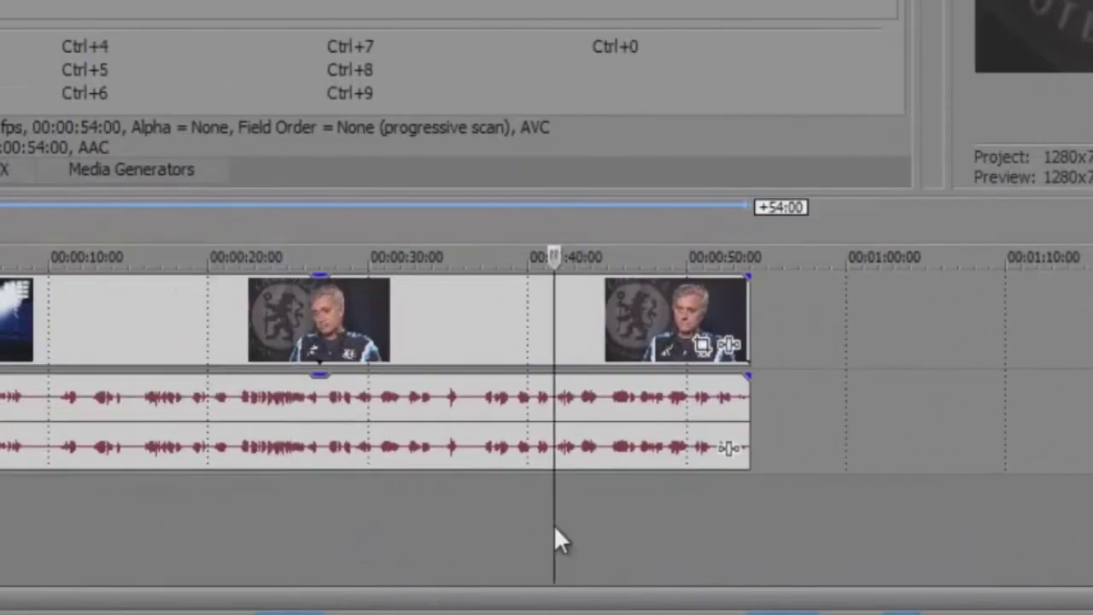
click(380, 512)
click(101, 504)
click(198, 512)
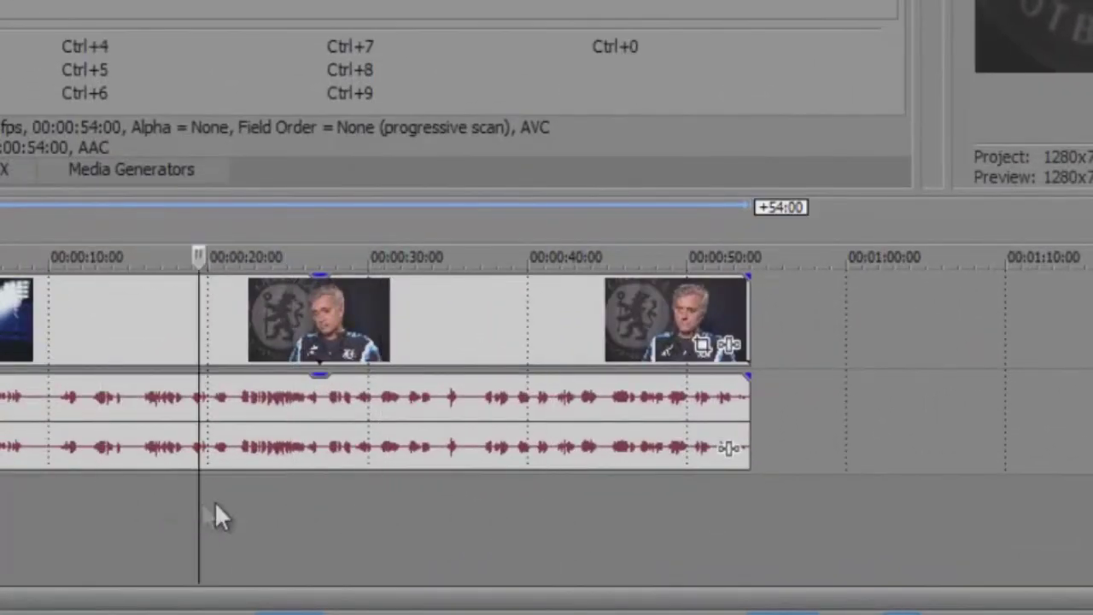
click(398, 523)
click(528, 519)
click(655, 513)
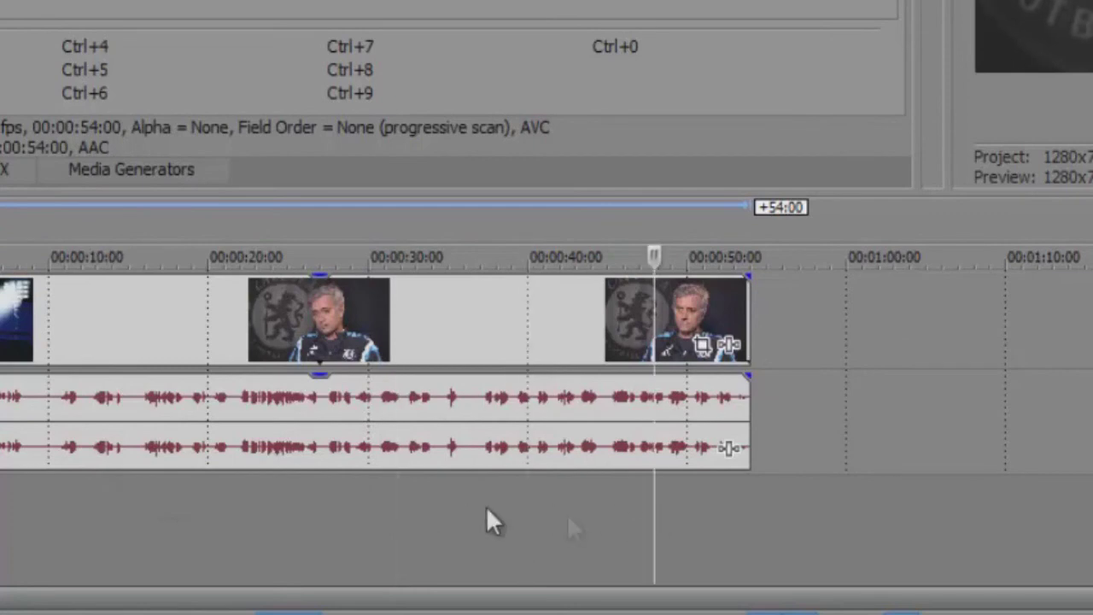
click(304, 505)
click(493, 461)
click(429, 506)
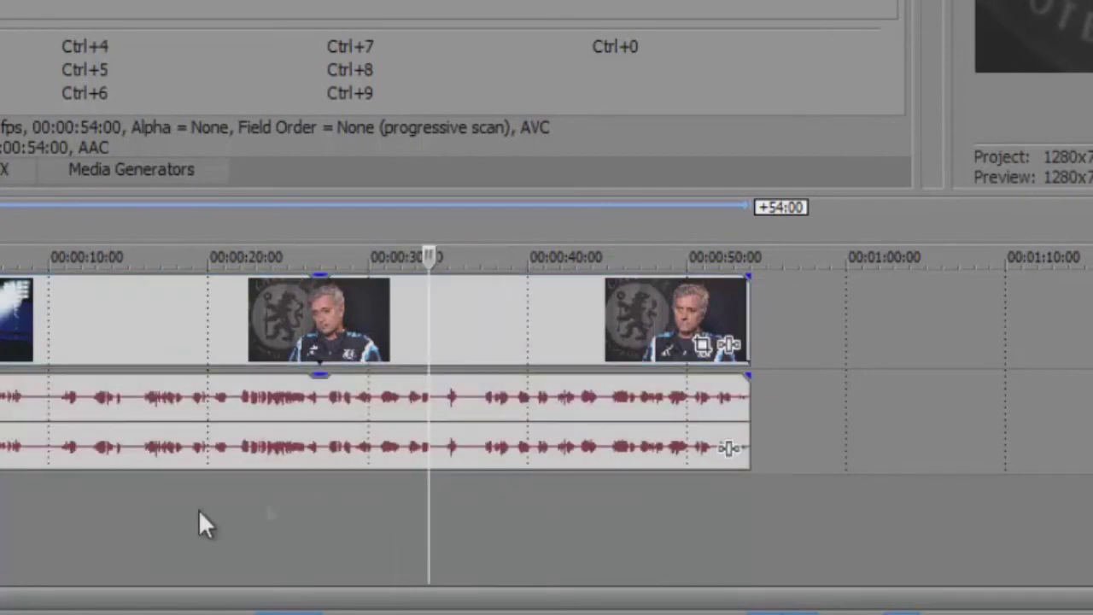
click(176, 511)
click(21, 521)
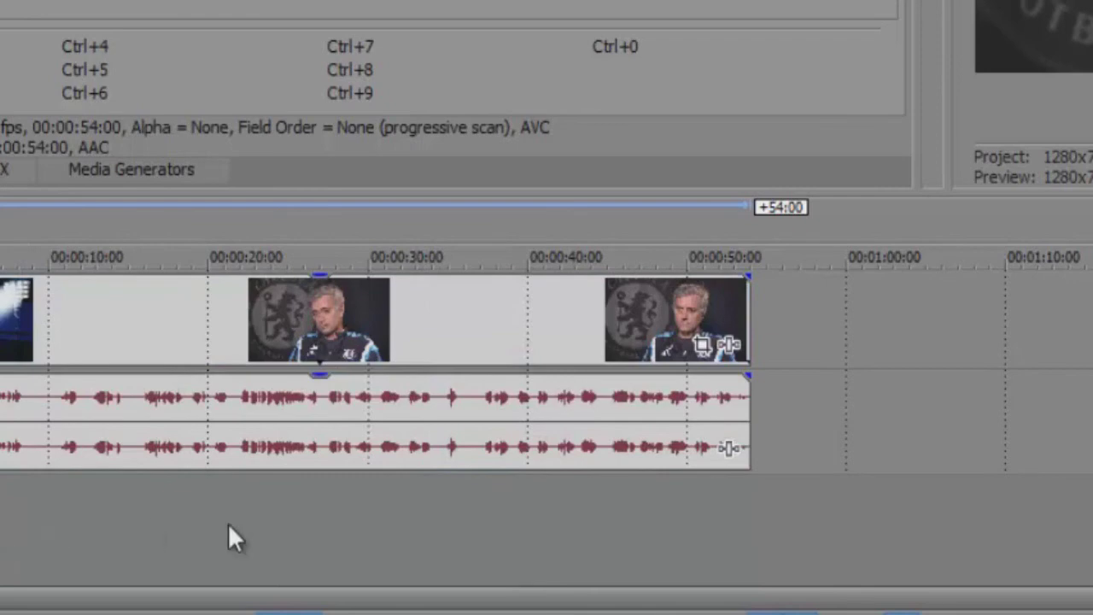
click(259, 521)
Step: Check the clip around 30–45 seconds, then open the Mourinho interview event's Pan/Crop window
click(371, 508)
click(474, 508)
click(611, 510)
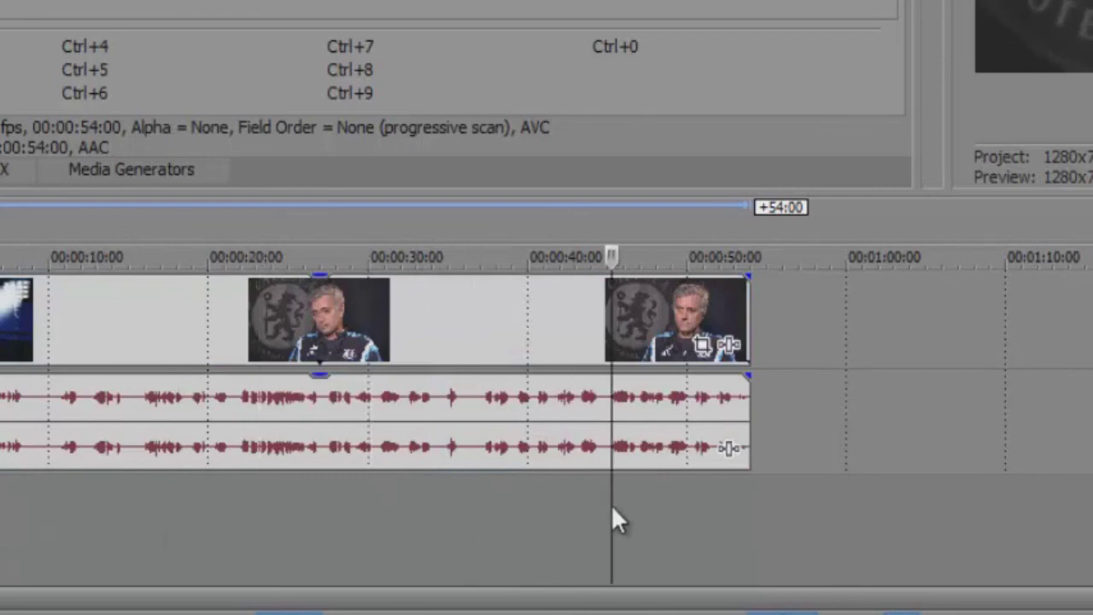
click(186, 296)
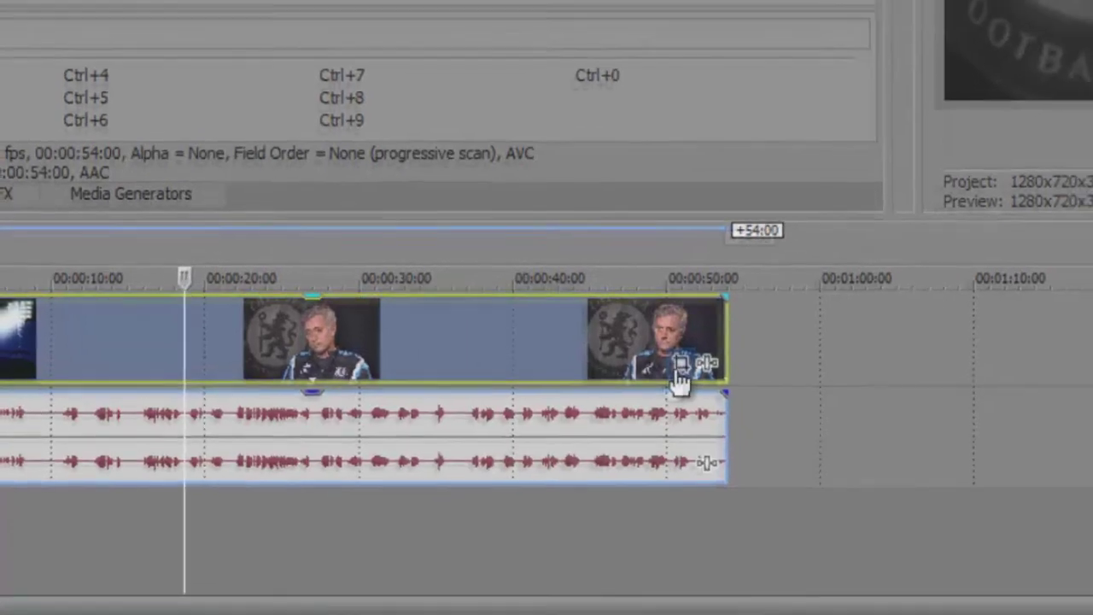
click(701, 346)
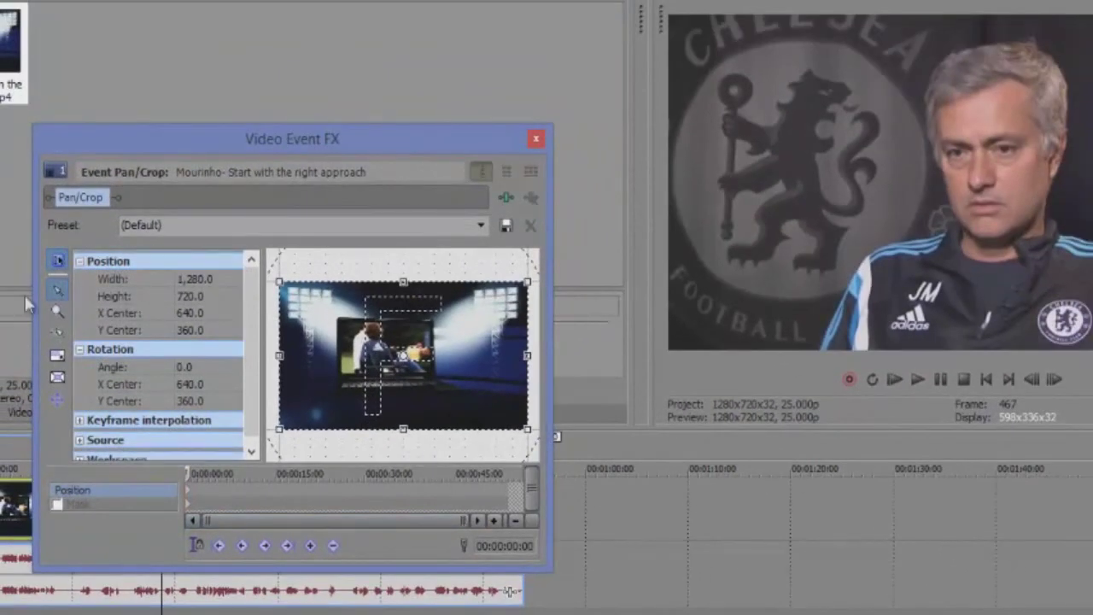
Step: Unlock the aspect ratio, enable Size About Center, and crop the frame to 1280 × 446.2 at 635.1/320.9
click(58, 355)
click(59, 378)
click(58, 355)
drag(403, 281, 406, 337)
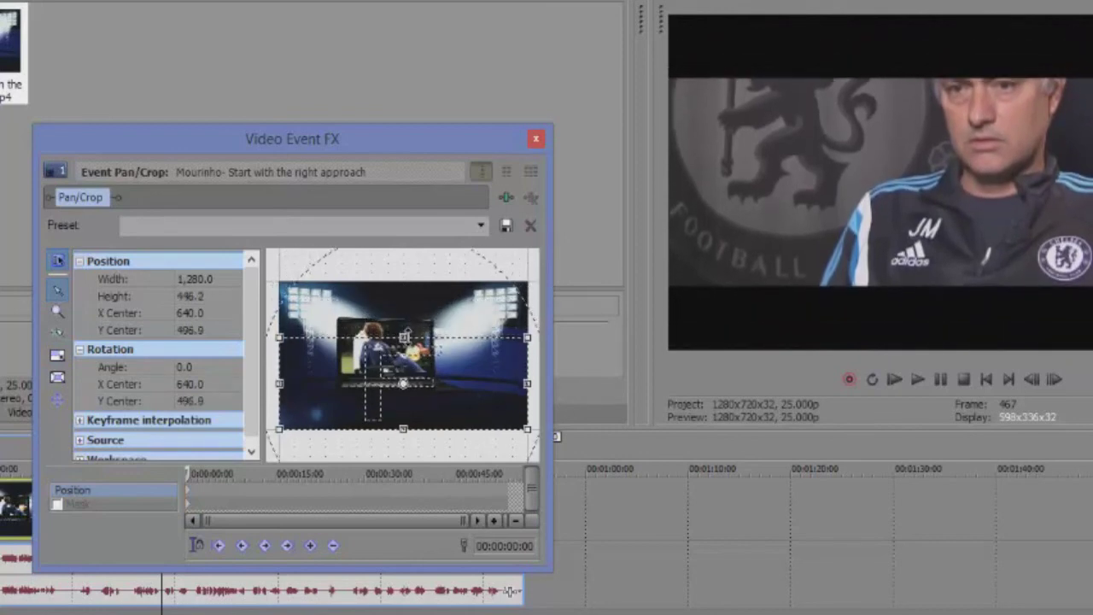
drag(399, 381, 348, 351)
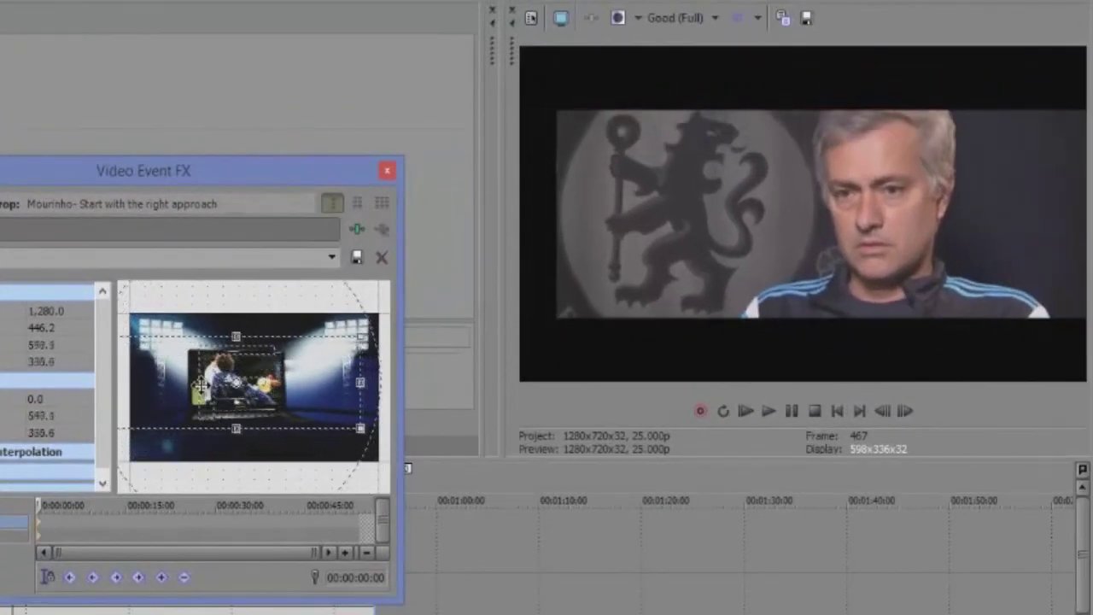
drag(200, 385, 218, 383)
Step: Narrow the crop to 1280 × 328.9 centred at 654.7/301.3, previewing playback before and after
click(769, 412)
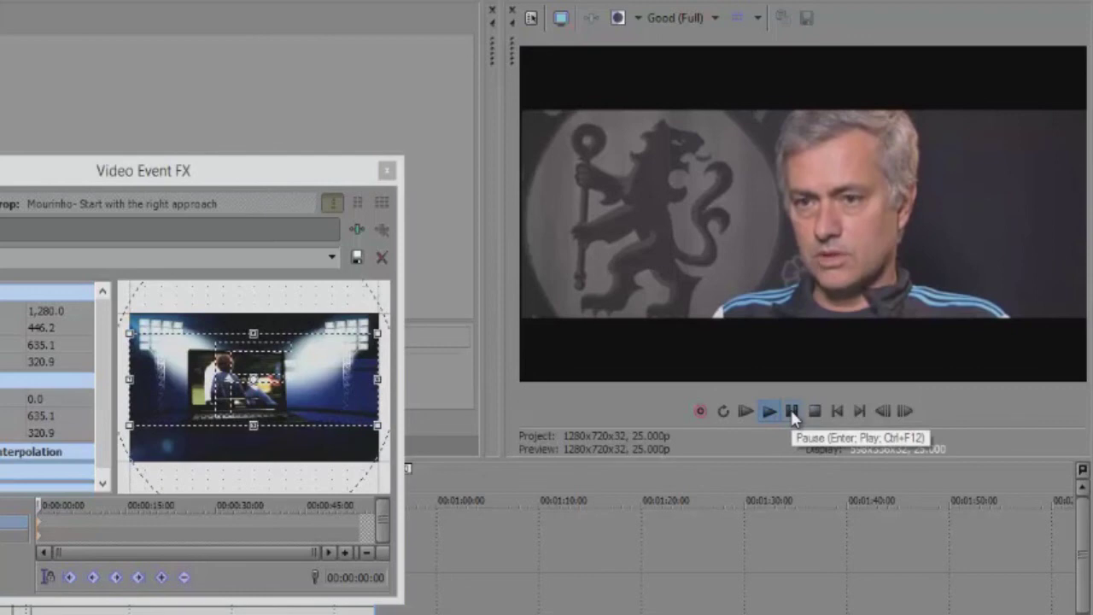
click(791, 411)
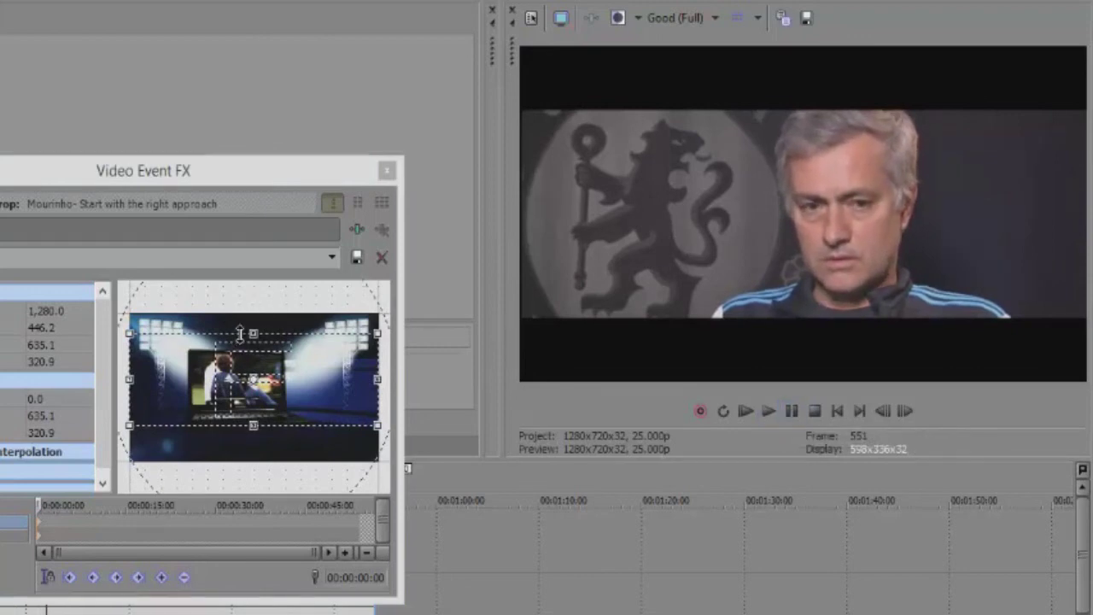
drag(254, 333, 253, 358)
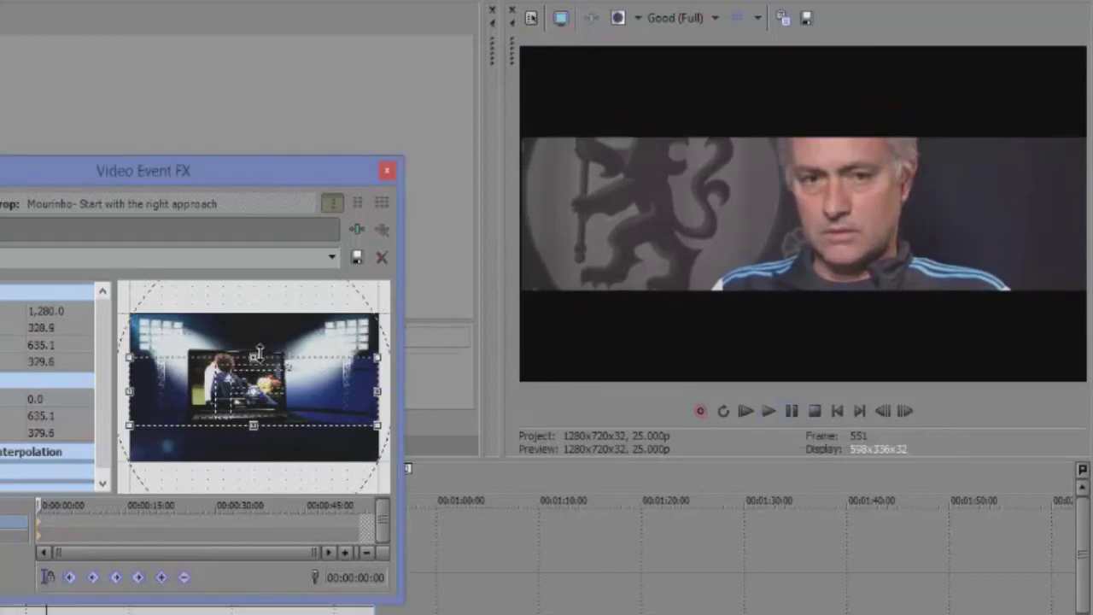
drag(243, 384, 247, 369)
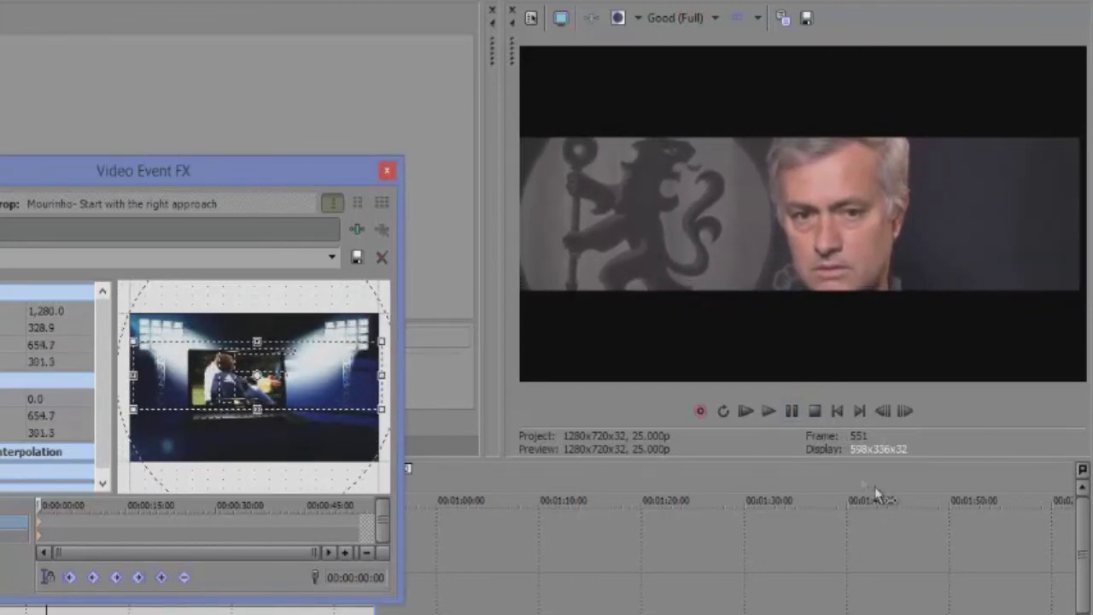
click(773, 413)
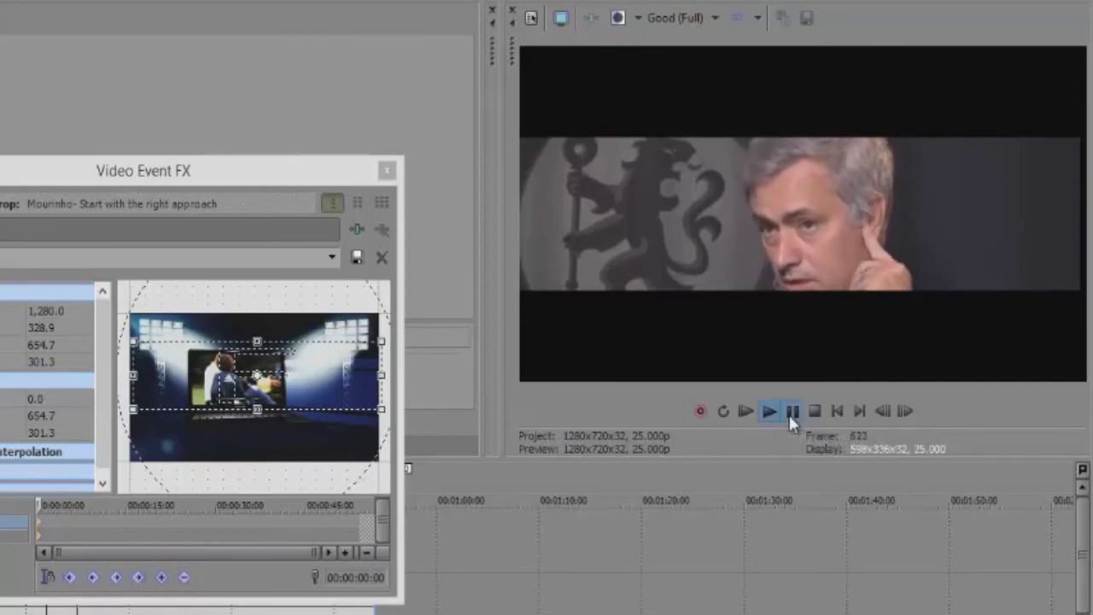
click(790, 412)
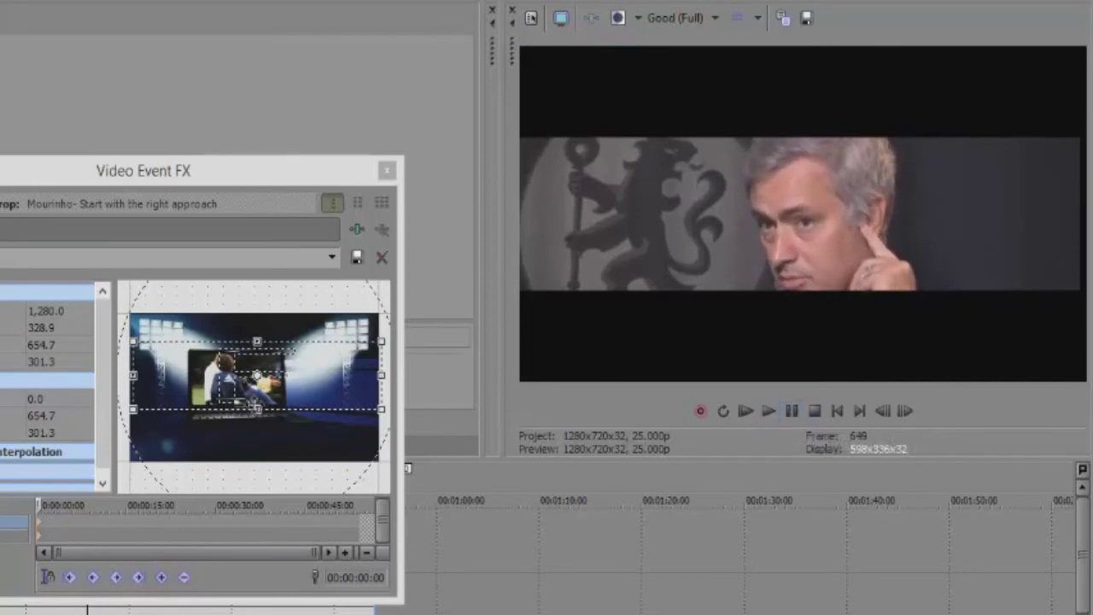